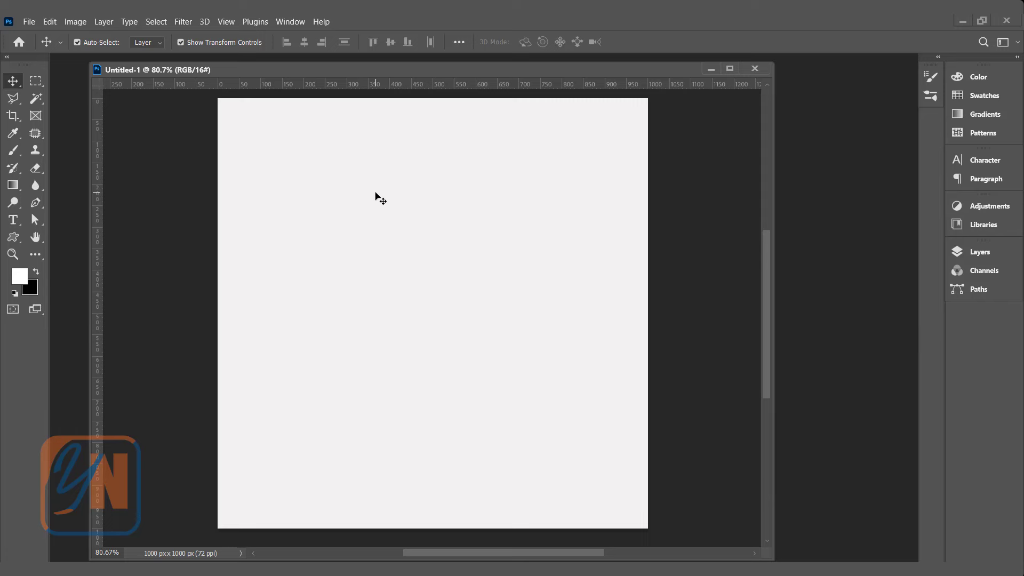
Check the blank document's dimensions in Image Size
left_click(73, 21)
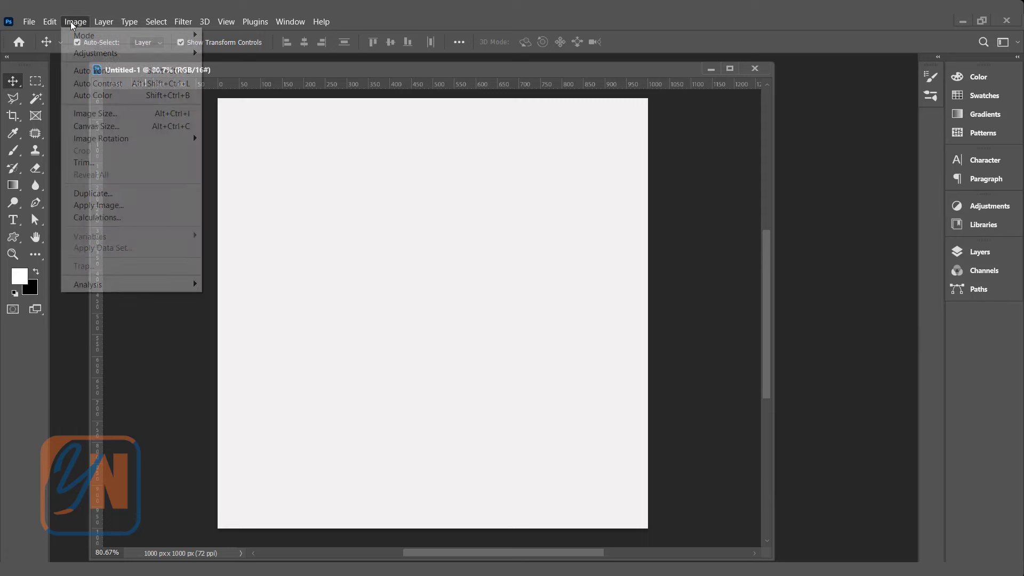
left_click(85, 114)
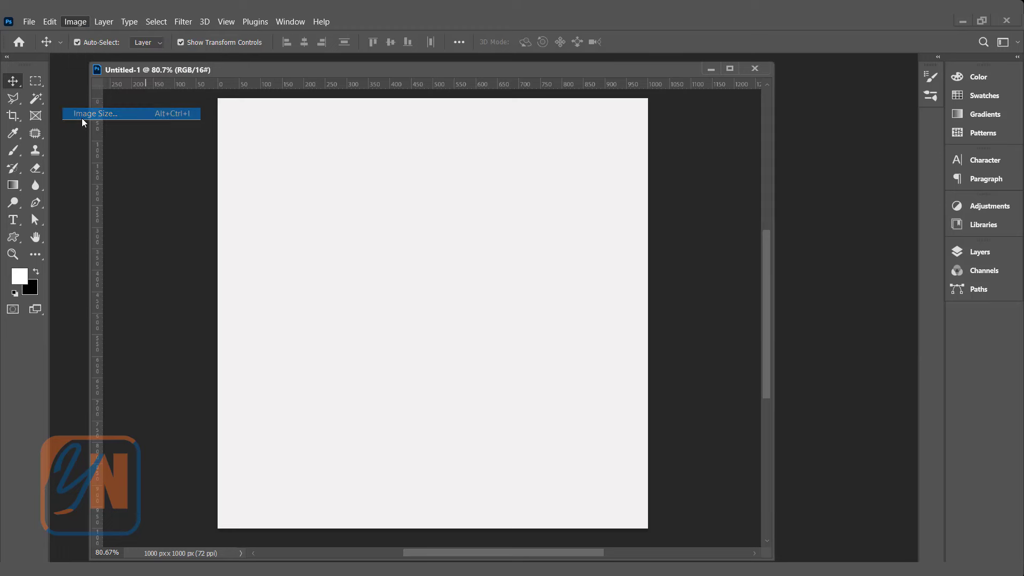
left_click(715, 296)
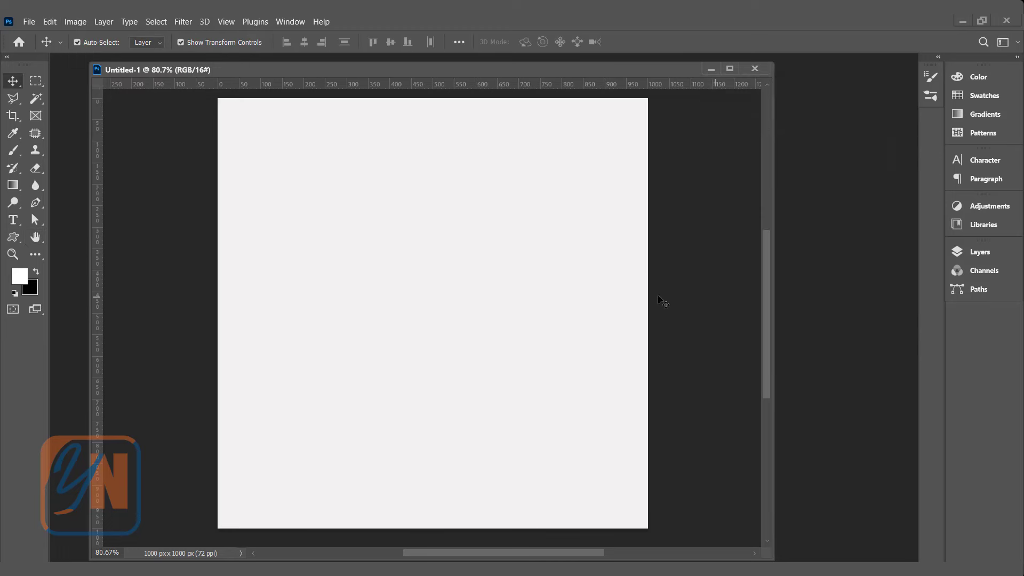
Switch to Illustrator and select the grouped LOVE balloon artwork to check its extent, then deselect it
left_click(405, 527)
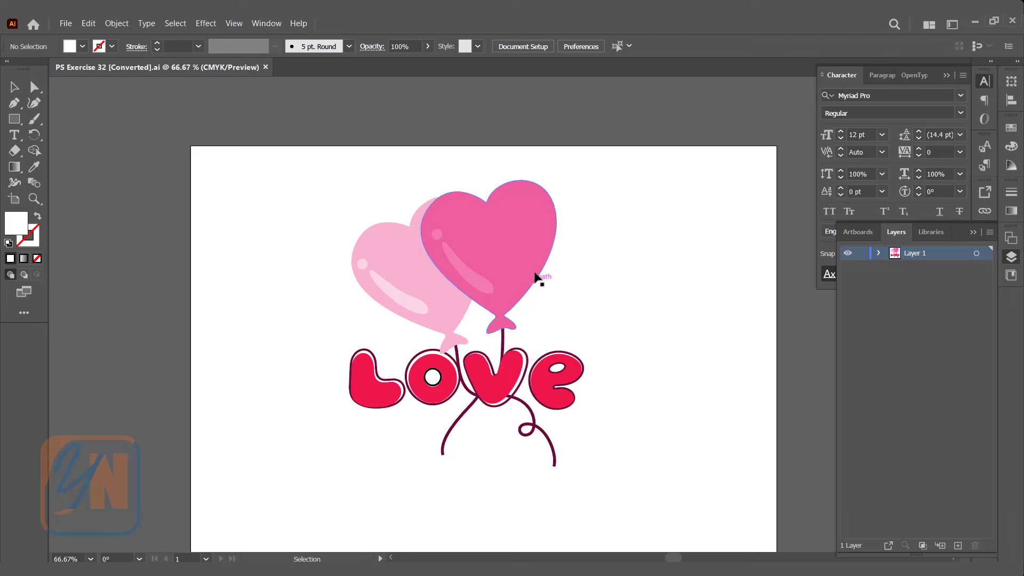
left_click(524, 241)
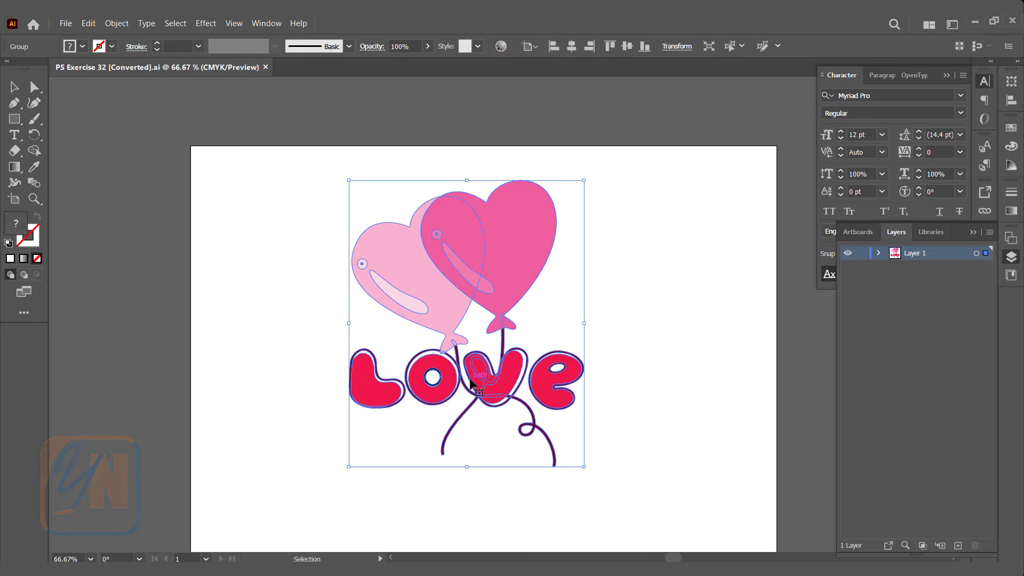
left_click(323, 341)
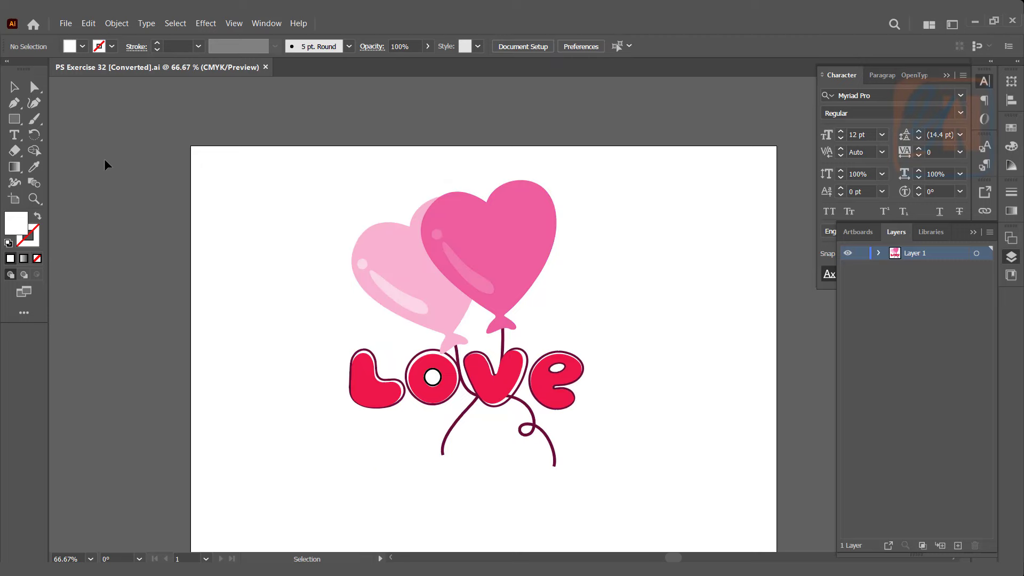
Select the letter O's red path with Direct Selection and expand Layer 1 and its group to examine the paths
left_click(34, 87)
left_click(416, 325)
left_click(443, 393)
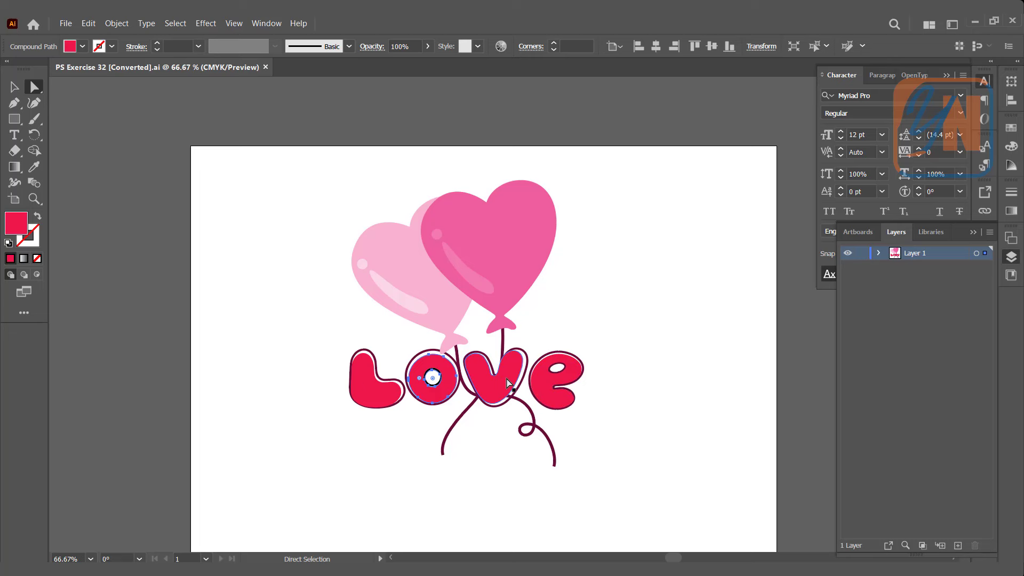
left_click(878, 254)
left_click(895, 267)
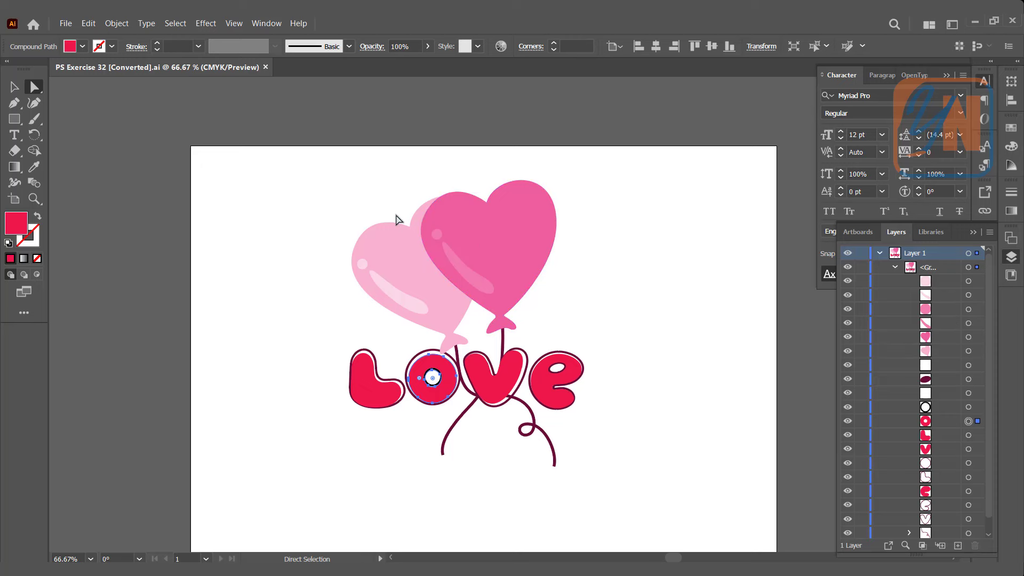
Select and copy the whole LOVE balloon group, and switch to the blank Photoshop document
left_click(13, 88)
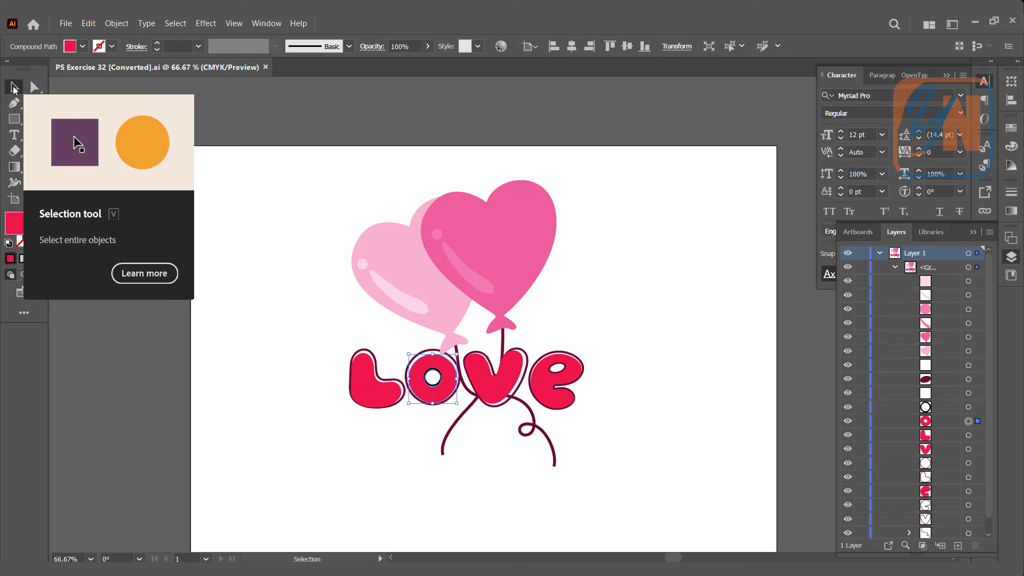
left_click(488, 236)
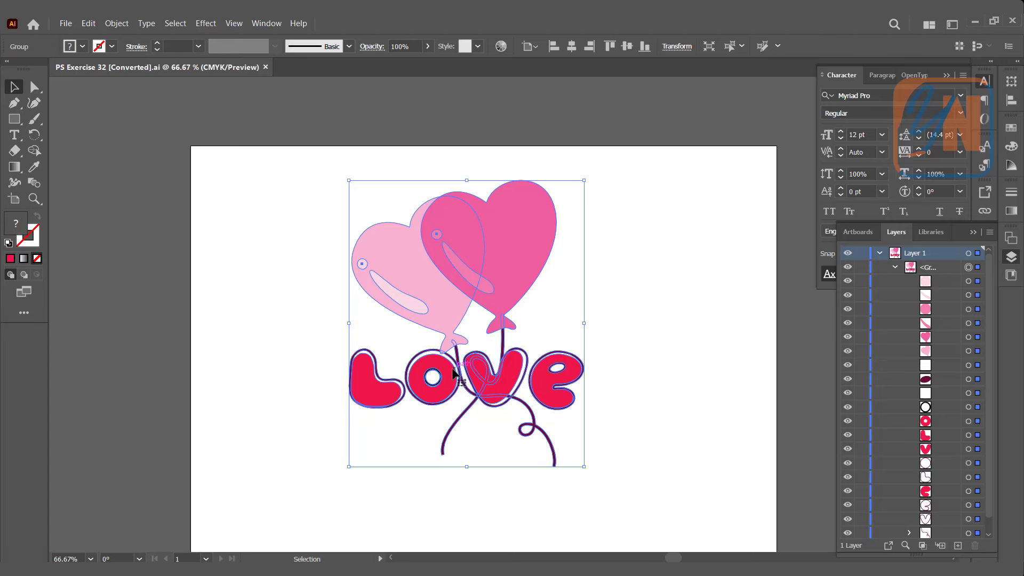
key("a")
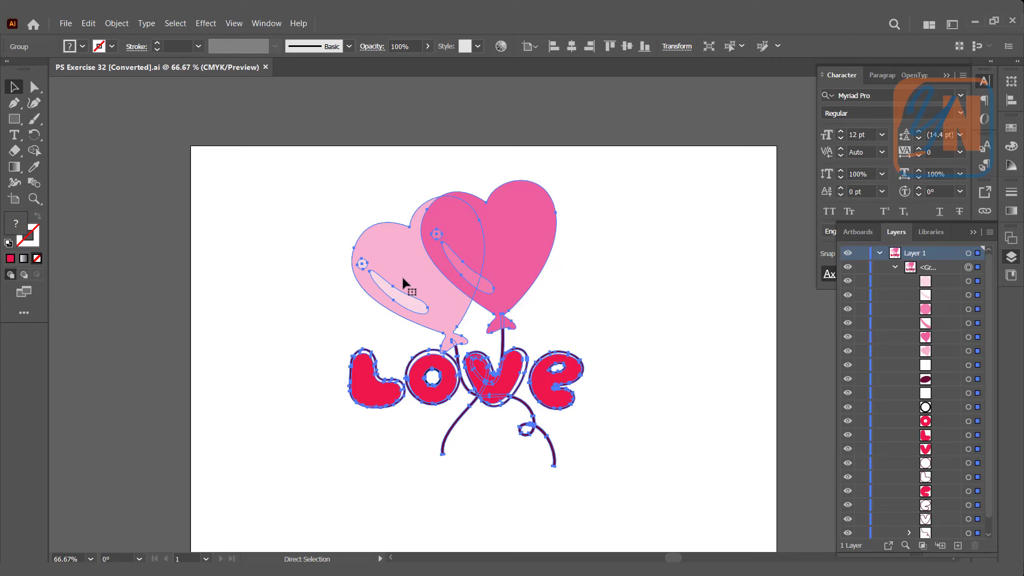
key("v")
mouse_move(373, 575)
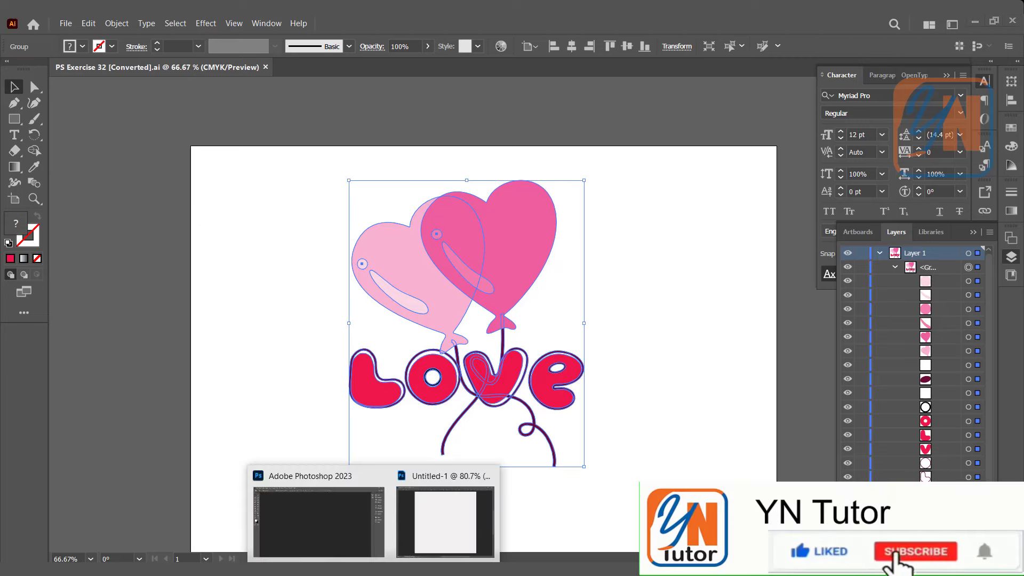
left_click(467, 528)
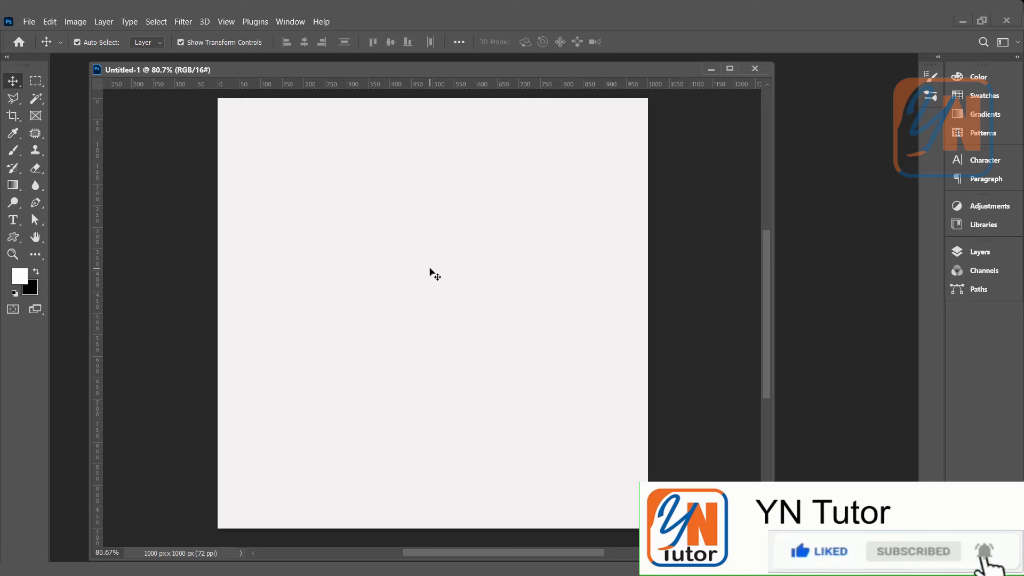
Paste the copied balloon artwork into the document as Layers
key("ctrl+v")
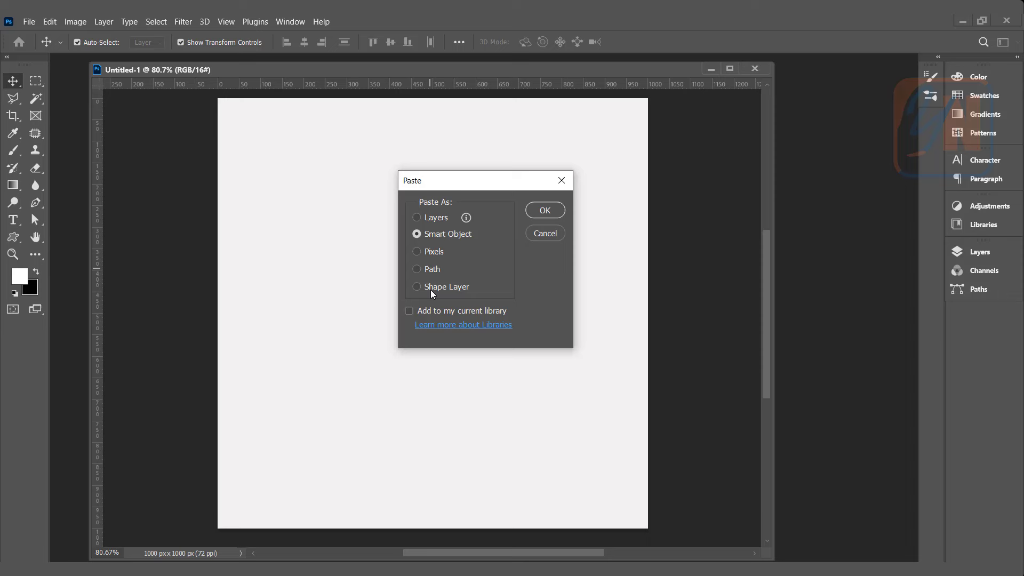
left_click(432, 219)
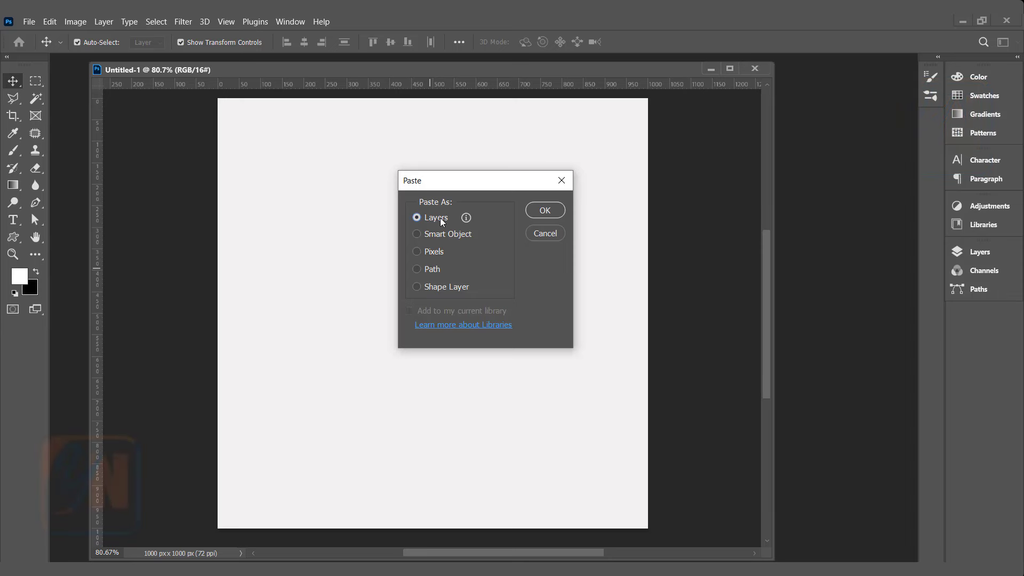
left_click(539, 210)
left_click(482, 245)
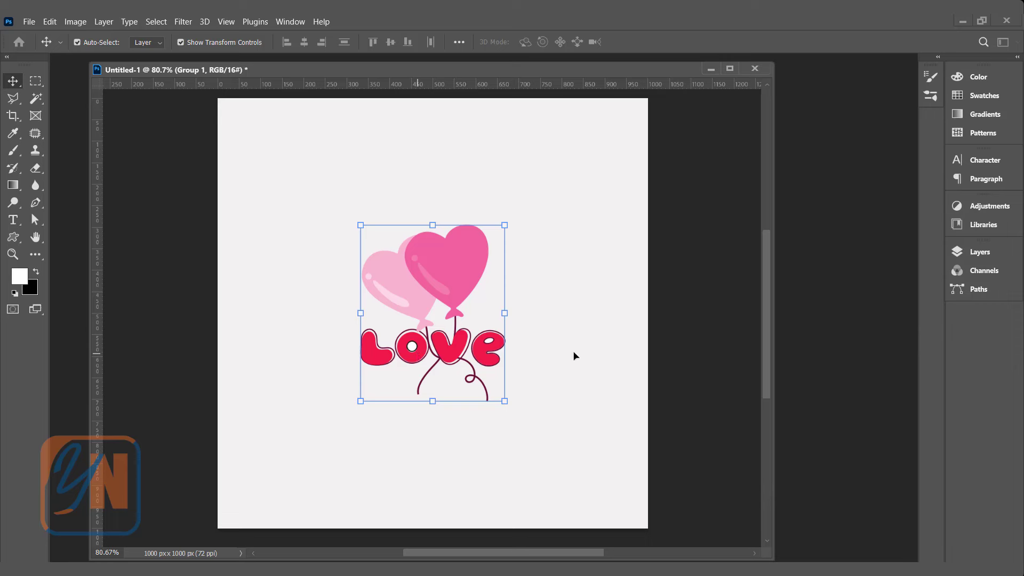
Expand Group 1 and its nested group to examine the pasted path layers
left_click(978, 255)
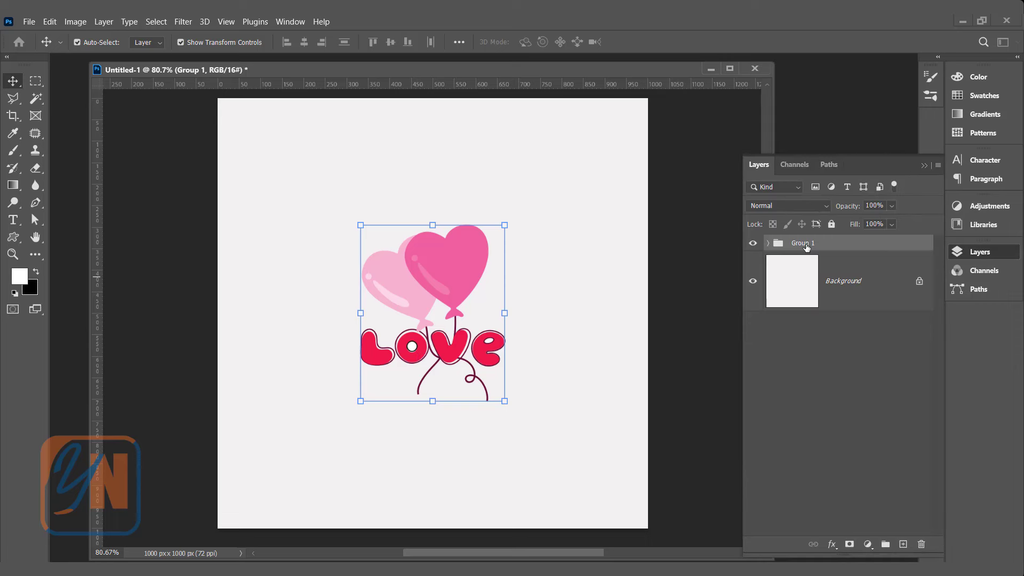
left_click(768, 243)
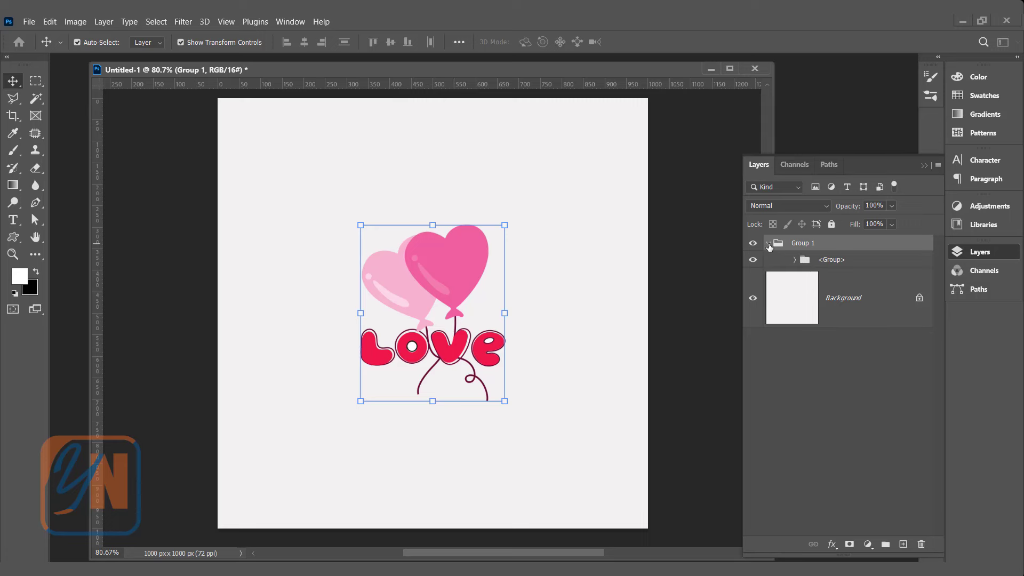
left_click(796, 261)
left_click(795, 260)
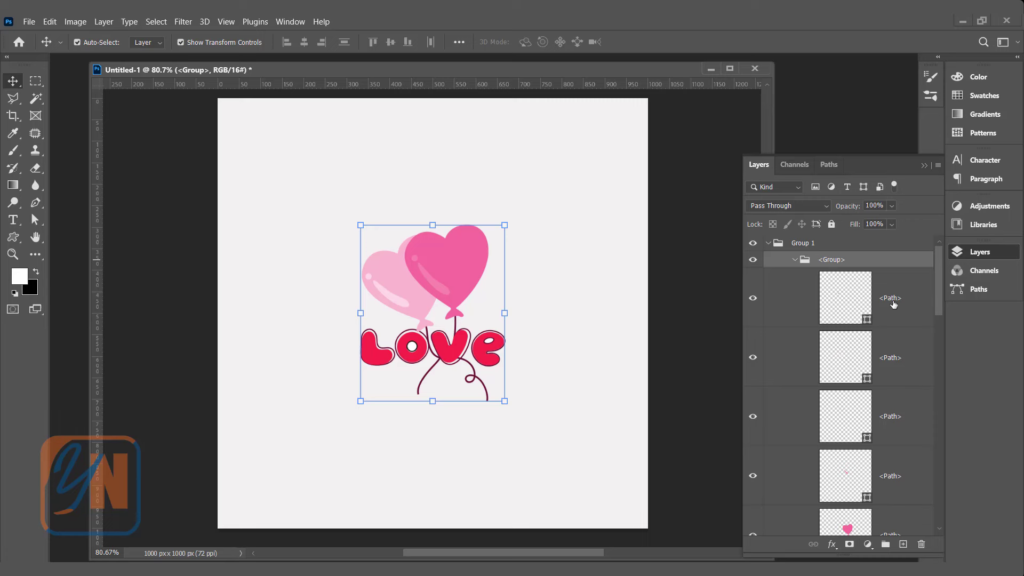
scroll(889, 458, "down", 3)
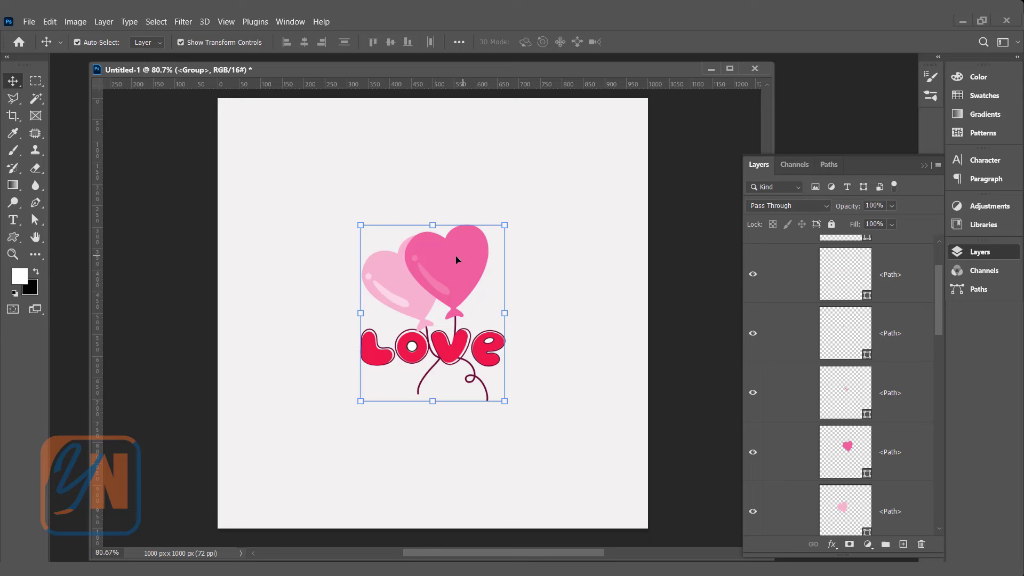
Change the front heart balloon's fill to red from the recently used colors
left_click(905, 453)
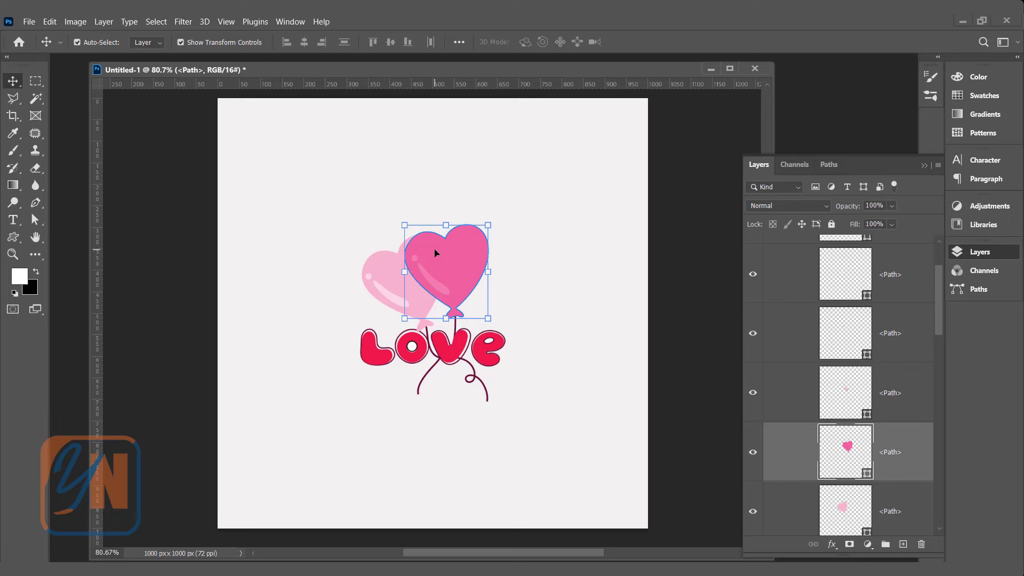
left_click(35, 219)
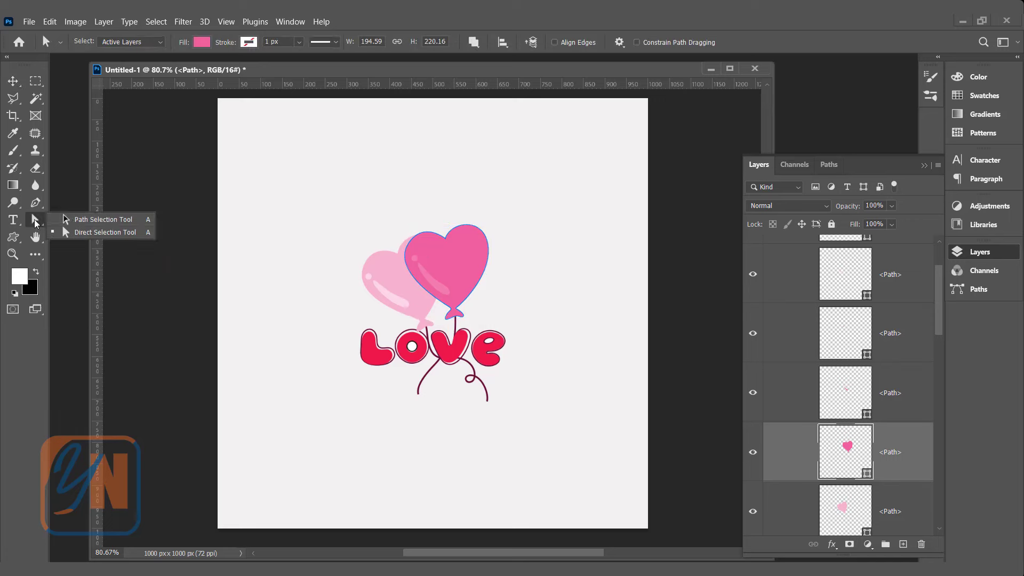
left_click(83, 222)
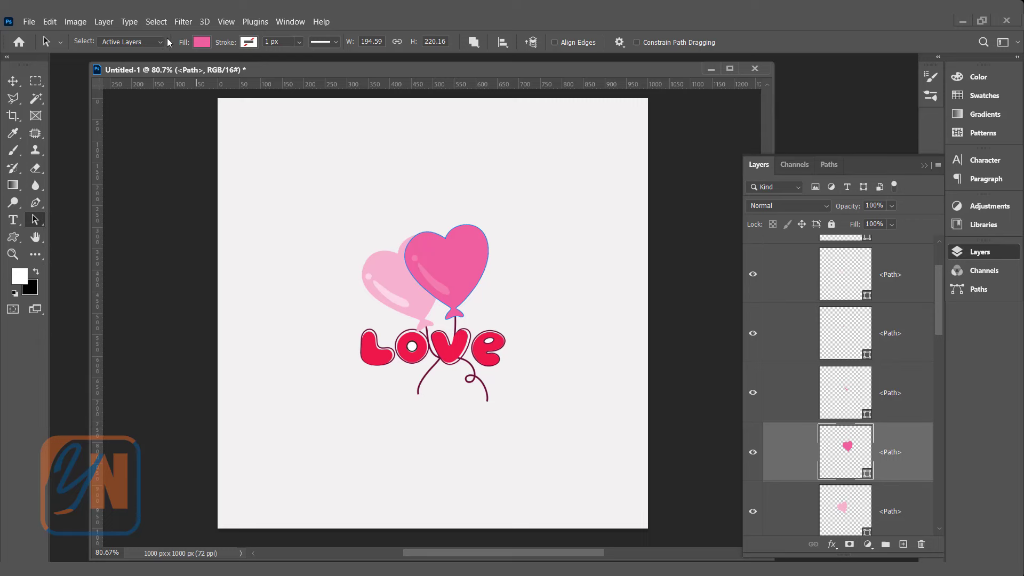
left_click(202, 43)
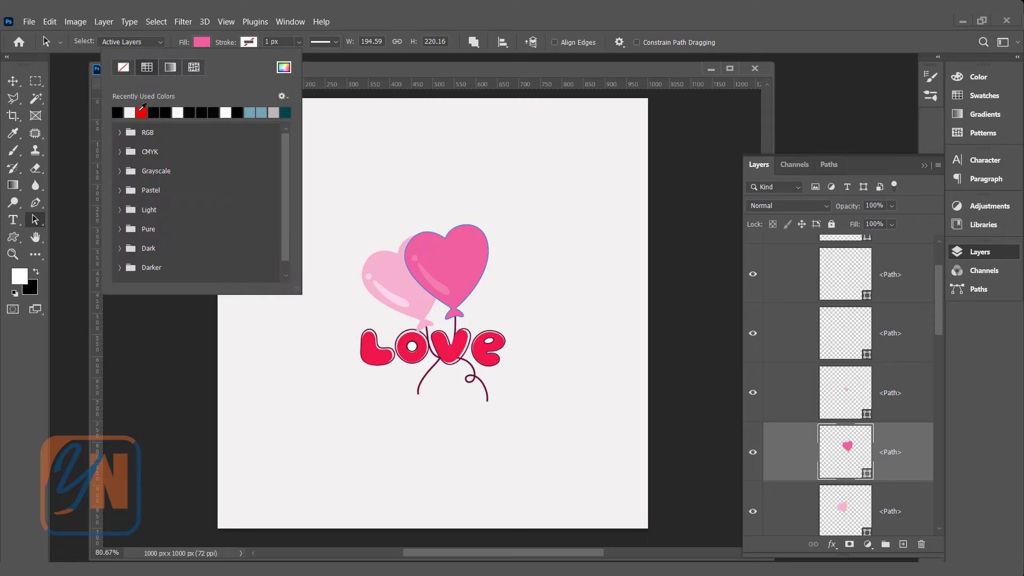
left_click(142, 112)
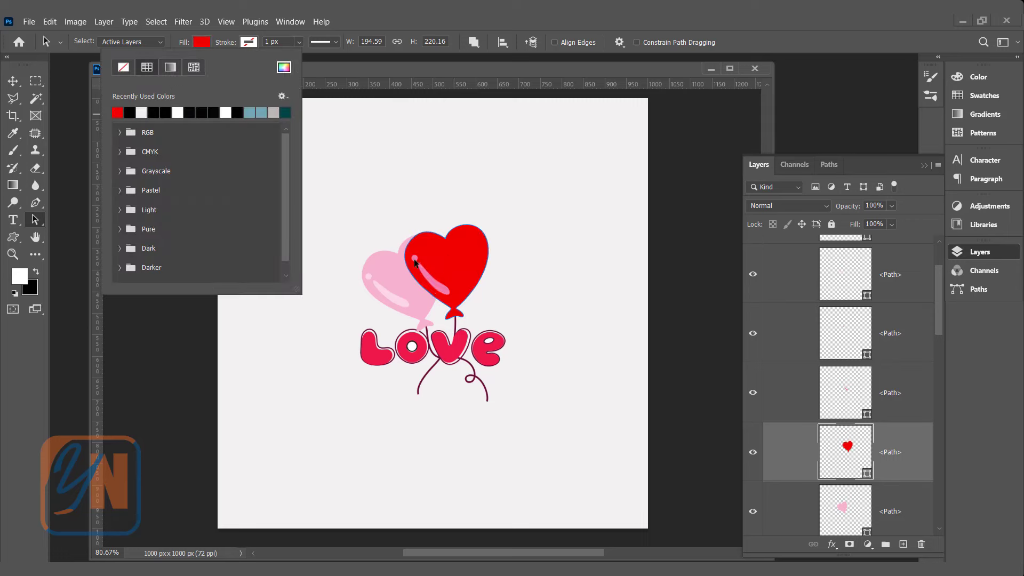
left_click(310, 74)
Move the anchor point on the red heart's right edge slightly outward, widening the shape to about 205 px
right_click(35, 219)
left_click(73, 233)
left_click(487, 242)
left_click_drag(489, 246, 493, 247)
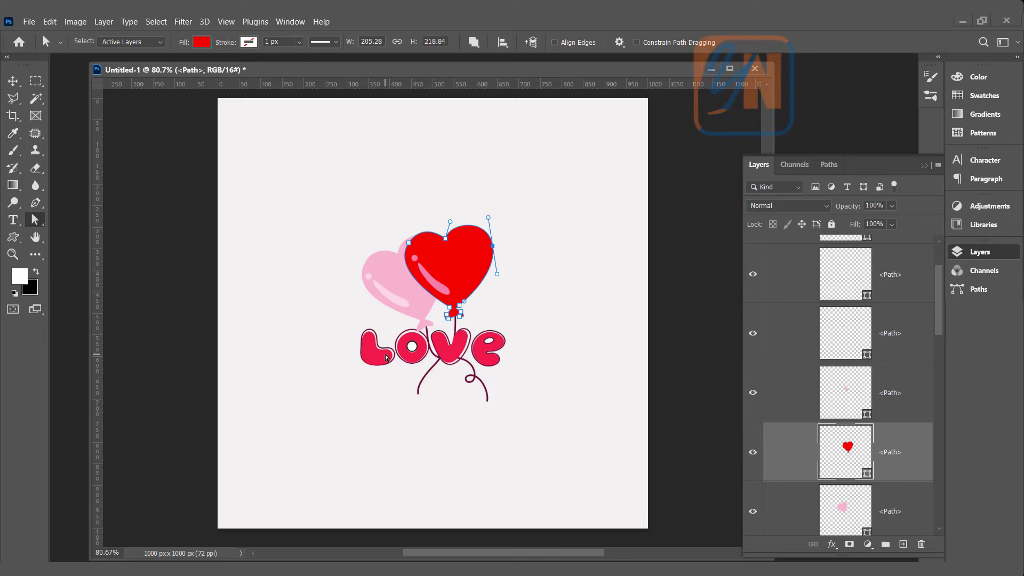
Select all the pasted artwork layers and delete them, leaving only the background
key("v")
key("ctrl+alt+a")
key("ctrl")
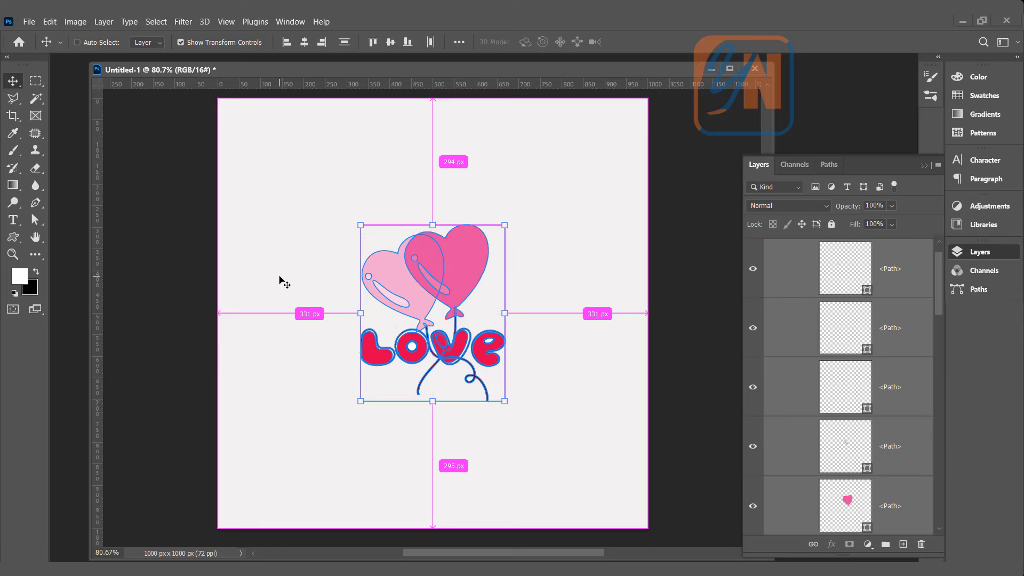
key("Delete")
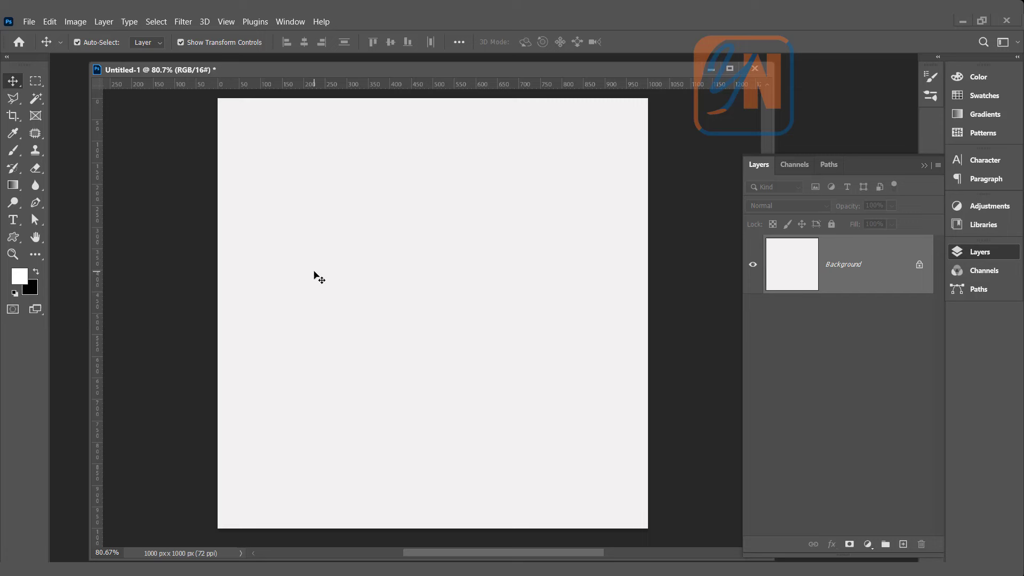
Paste the copied balloon artwork into the document as Pixels
key("ctrl+v")
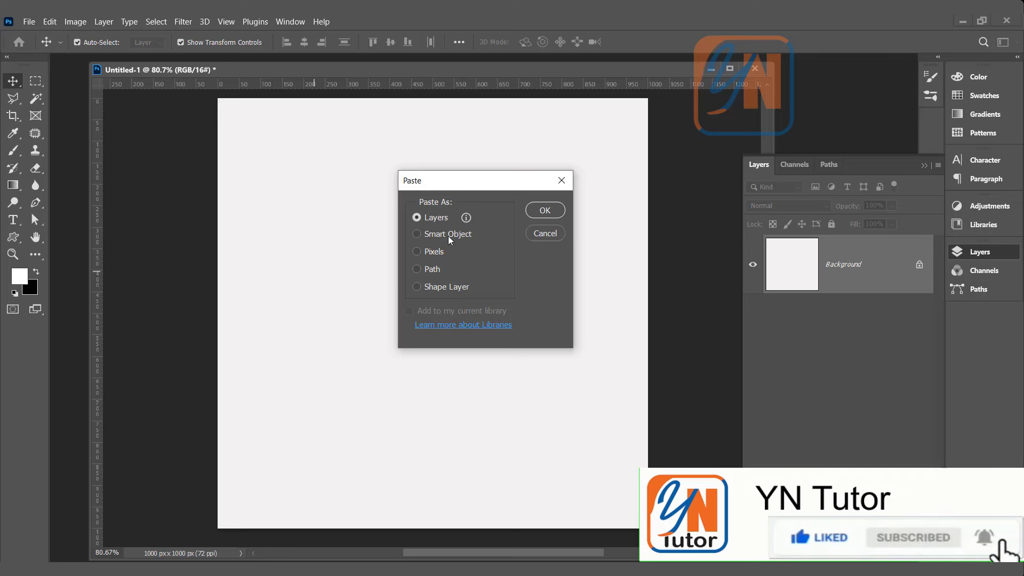
left_click(417, 251)
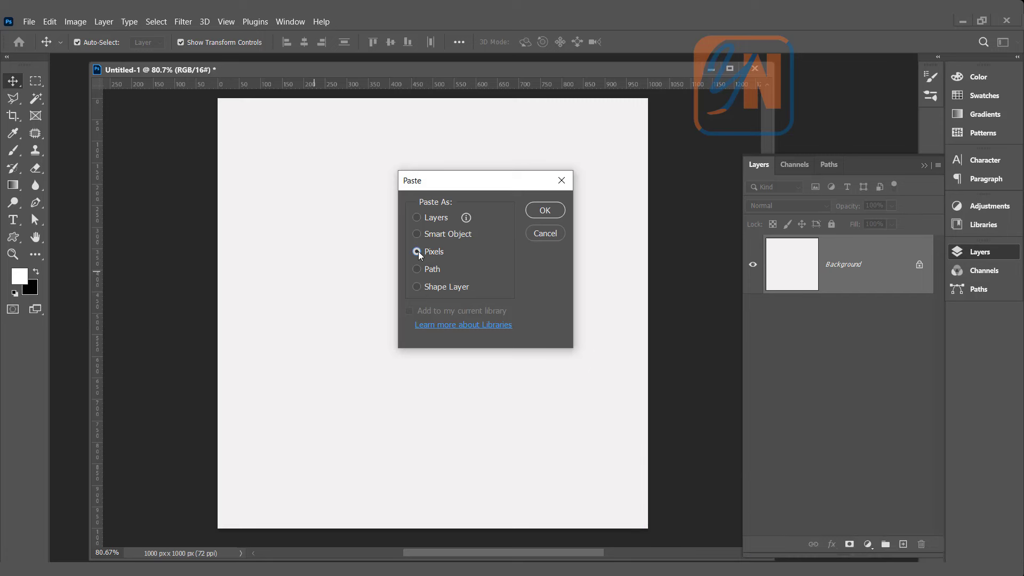
left_click(539, 210)
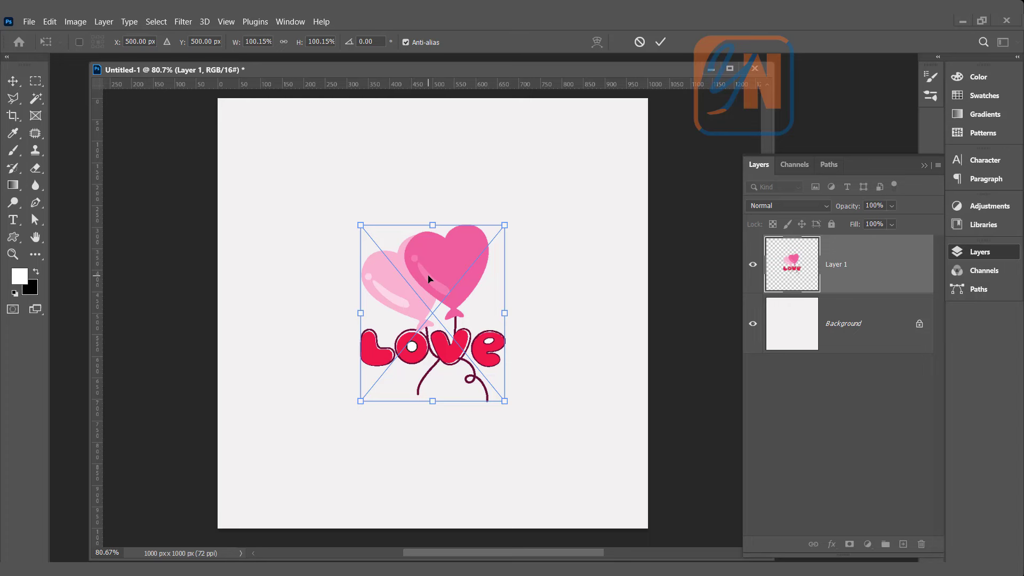
Enlarge the pasted artwork to about 237% width and 227% height, nearly filling the canvas
left_click_drag(504, 225, 617, 116)
left_click_drag(361, 401, 265, 533)
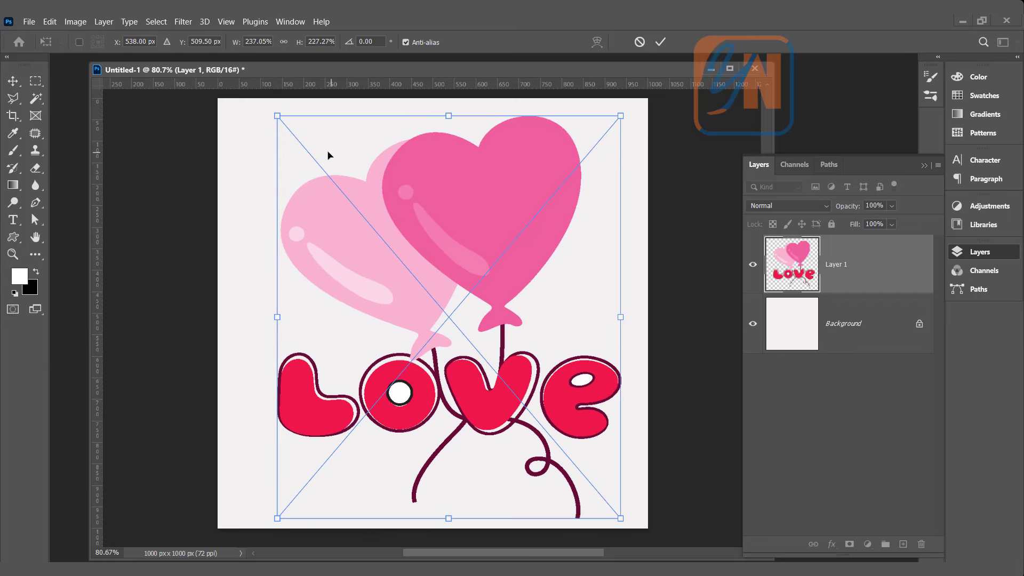
key("Return")
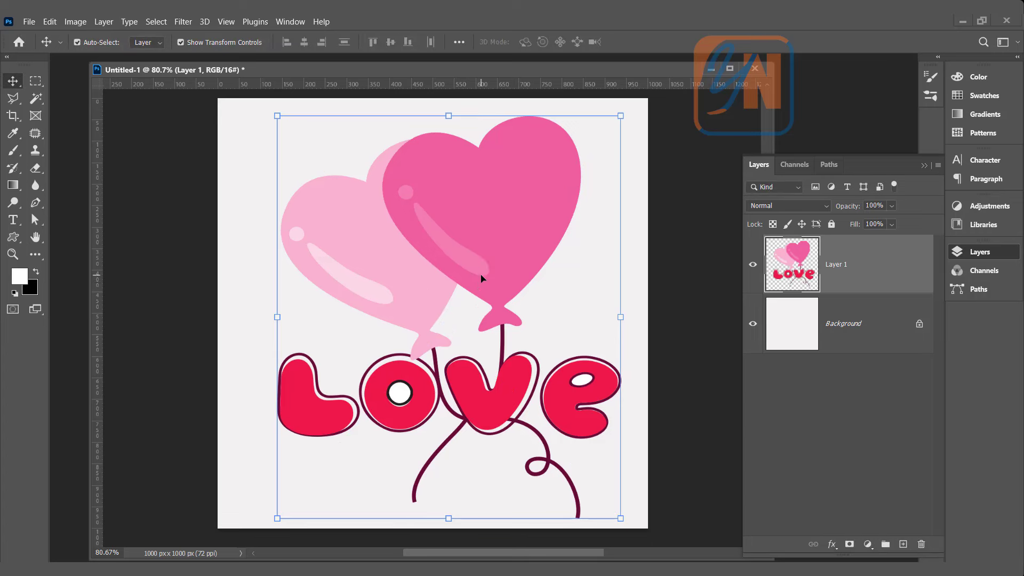
Scale the pixel artwork down slightly from its upper-right corner and apply the transform
left_click(621, 116)
mouse_move(620, 116)
left_mouse_down()
mouse_move(478, 224)
mouse_move(395, 327)
mouse_move(339, 452)
mouse_move(509, 301)
mouse_move(674, 104)
mouse_move(618, 121)
left_mouse_up()
key("Return")
left_click(338, 453)
key("Return")
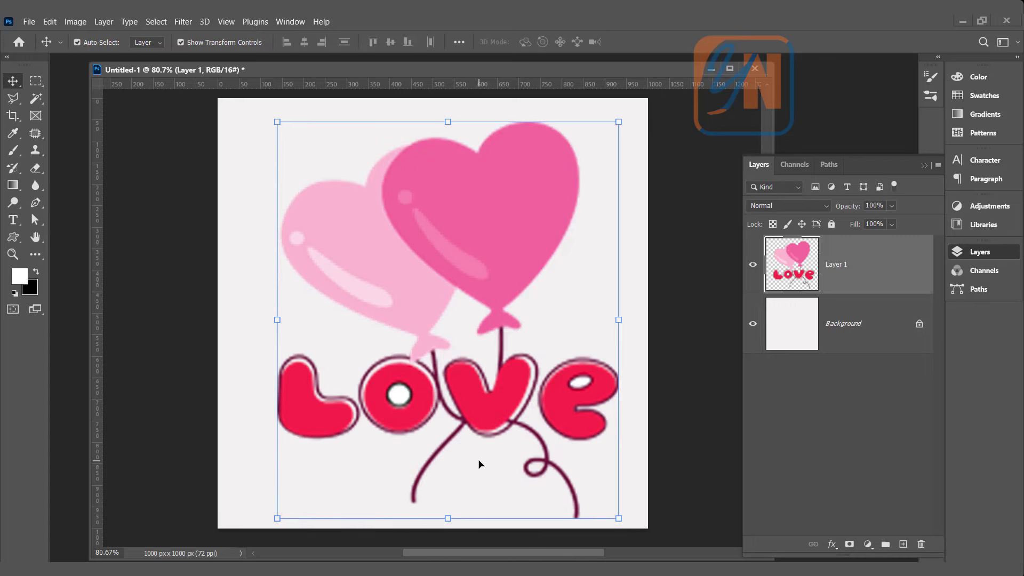
Undo the scaling of the pasted pixel artwork
key("ctrl+z")
key("ctrl+z")
key("ctrl+z")
key("ctrl+z")
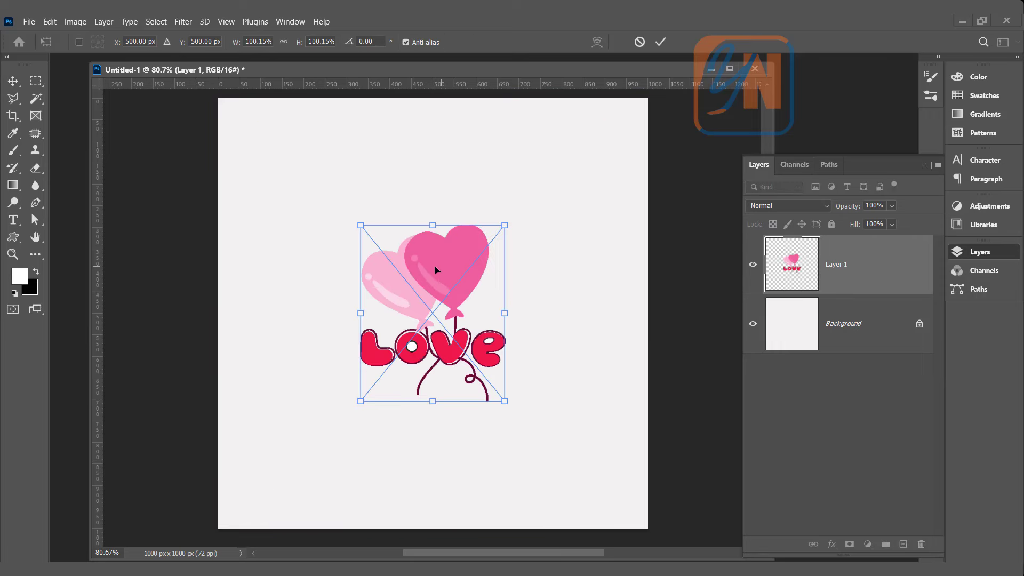
Paste the copied balloon artwork into the document as a Smart Object
key("ctrl+v")
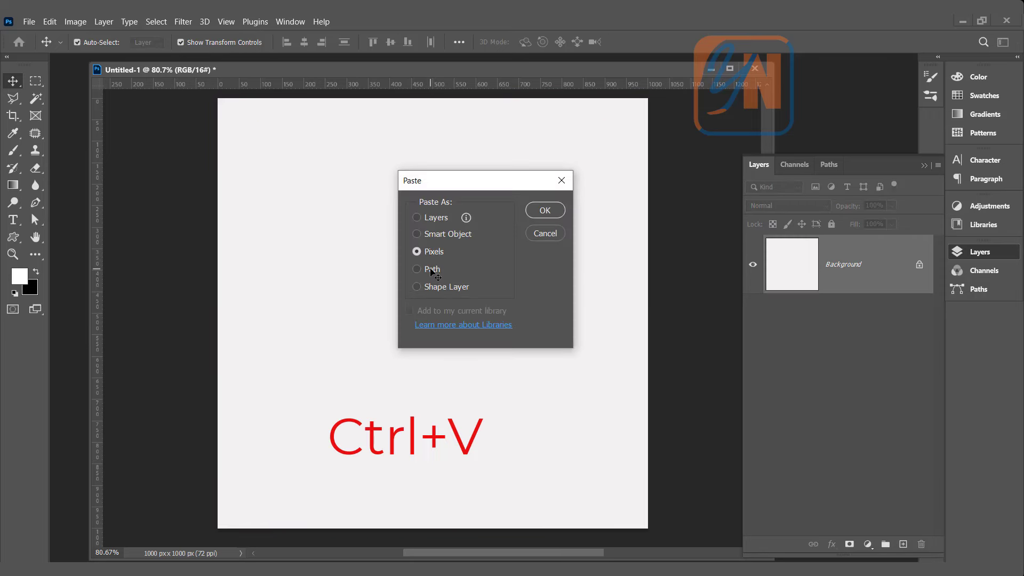
left_click(440, 233)
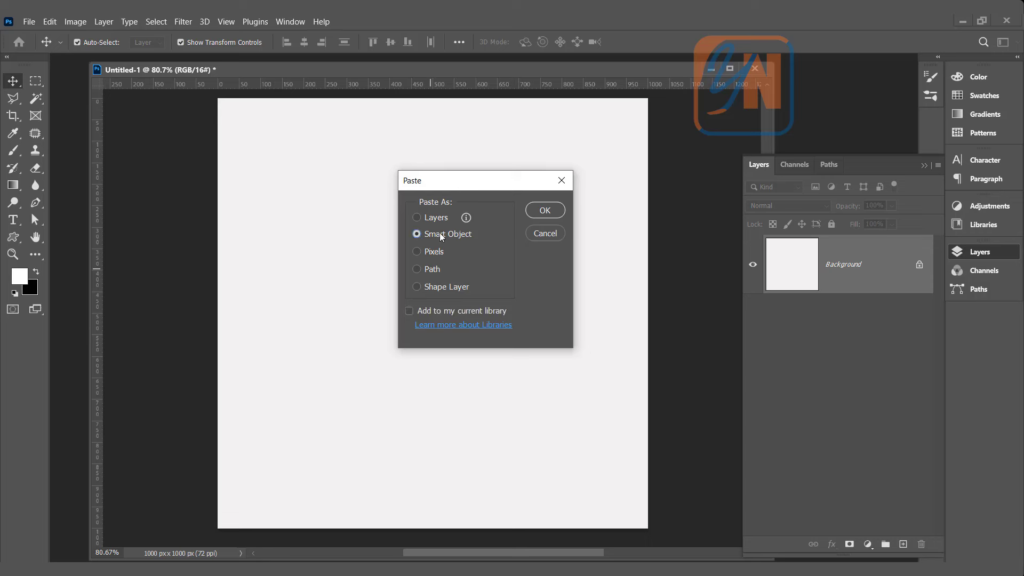
left_click(542, 210)
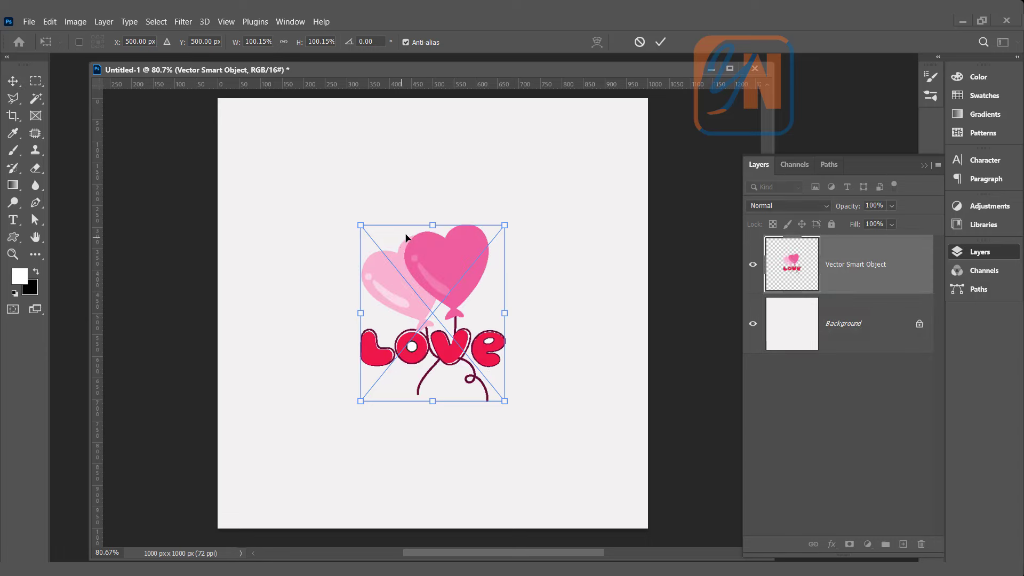
Enlarge the pasted smart object about its center until it nearly fills the canvas, and apply the transform
left_click_drag(450, 307, 360, 396)
left_click_drag(417, 313, 587, 137)
key("Return")
key("Return")
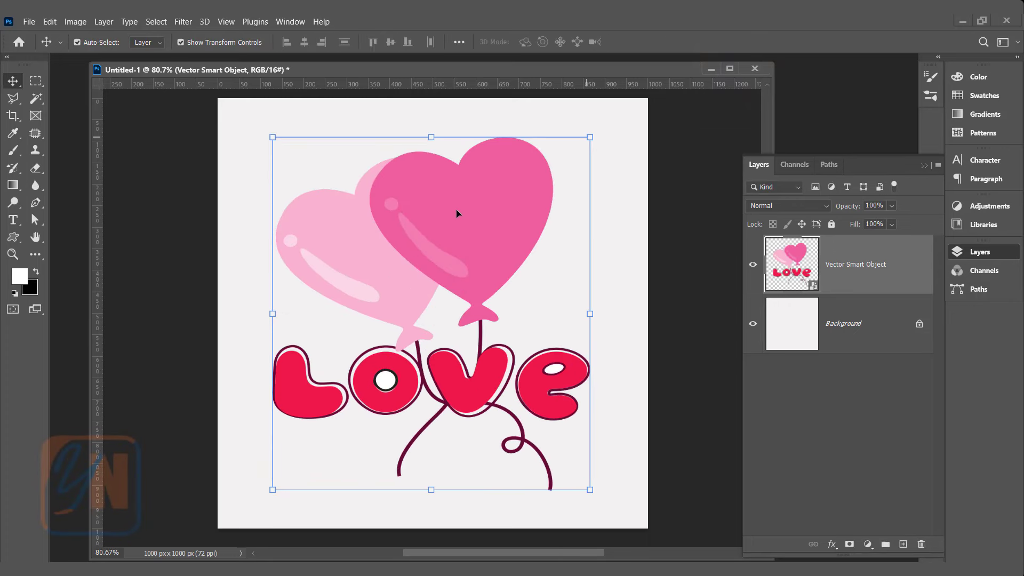
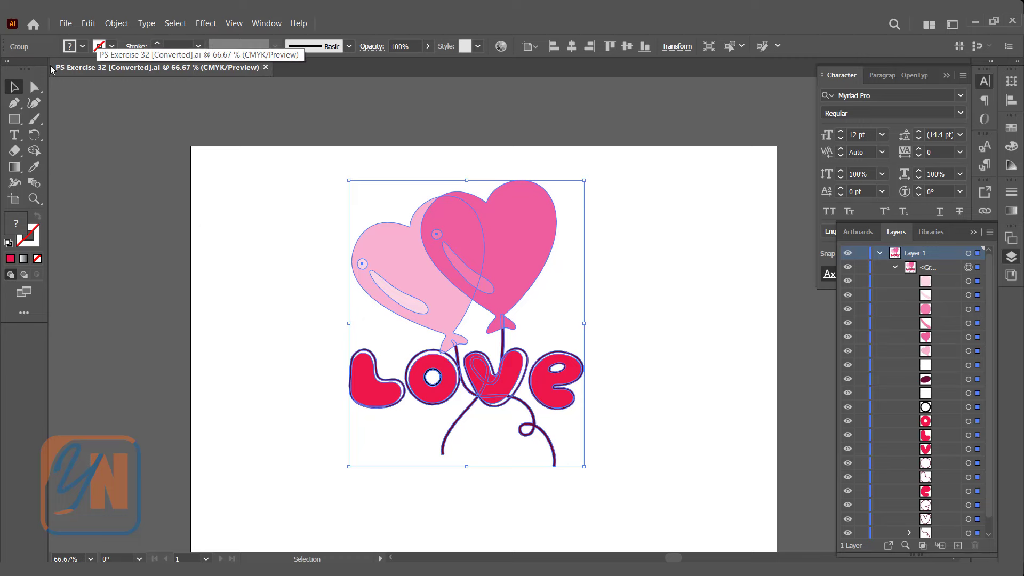
Close the source artwork file in Illustrator and switch back to the Untitled-1 document in Photoshop
left_click(265, 69)
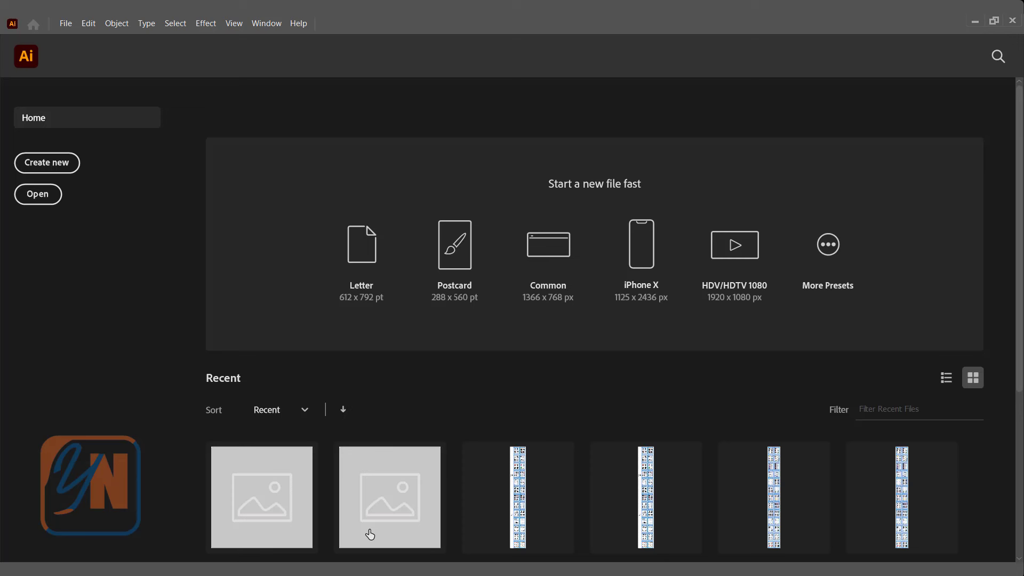
mouse_move(374, 568)
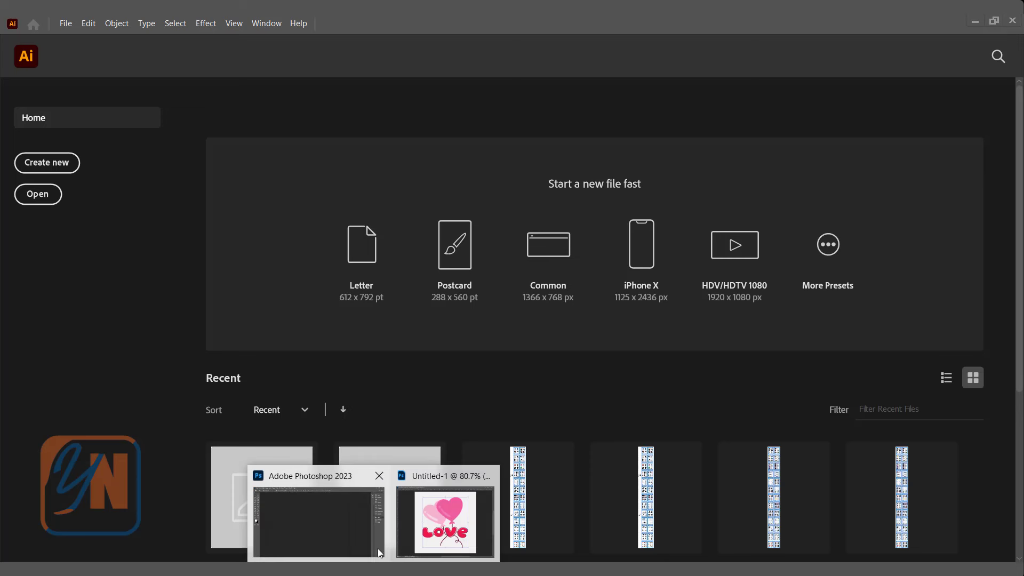
left_click(426, 515)
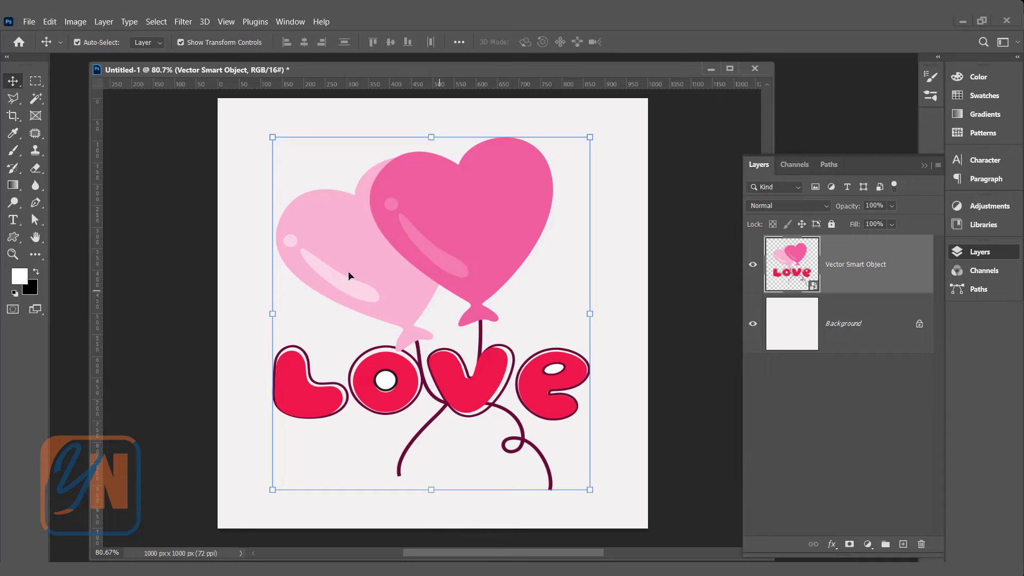
Open the vector smart object's contents in Illustrator and recolor the front heart balloon red, #f40303
double_click(814, 286)
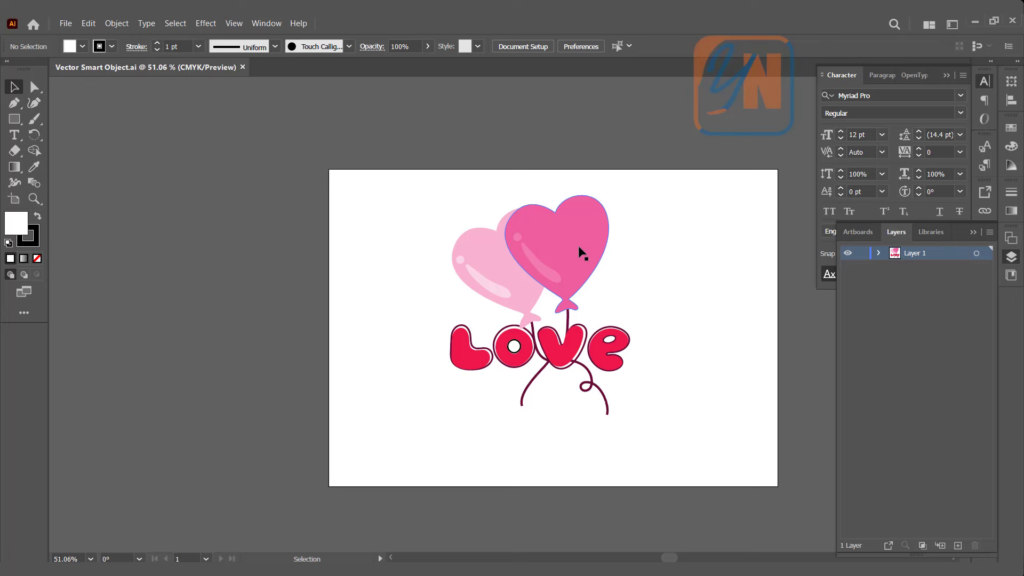
key("slash")
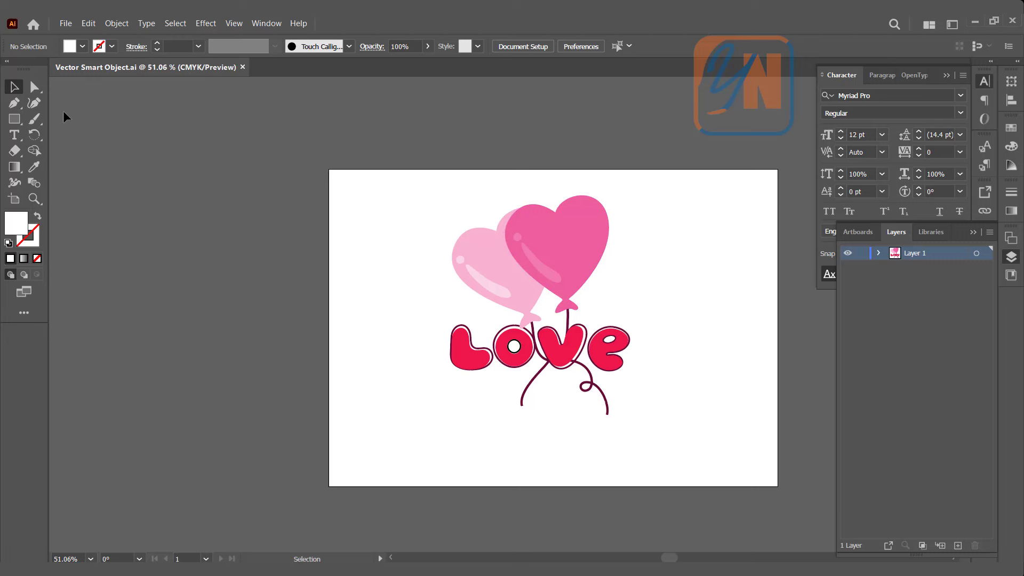
left_click(35, 87)
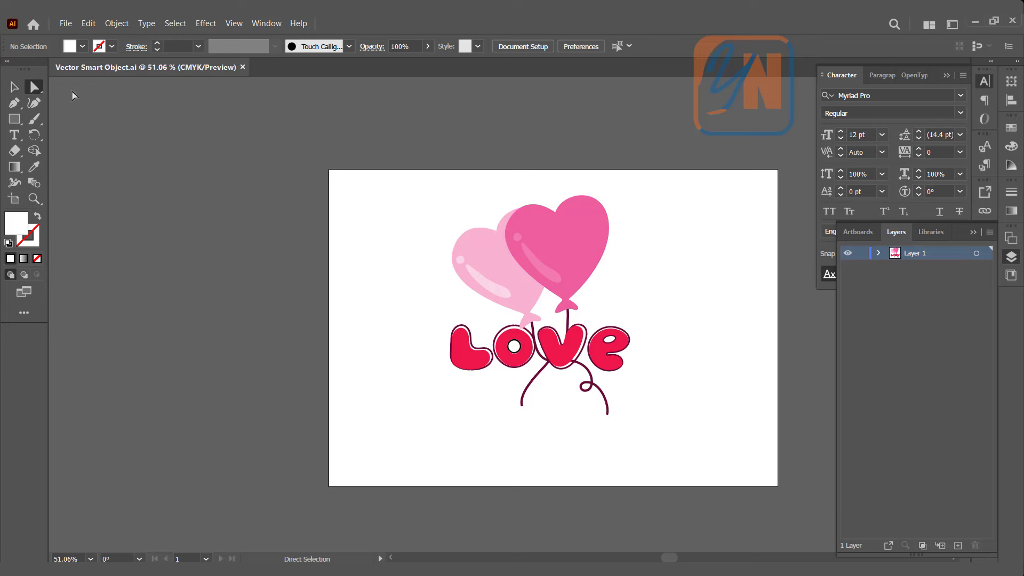
left_click(572, 230)
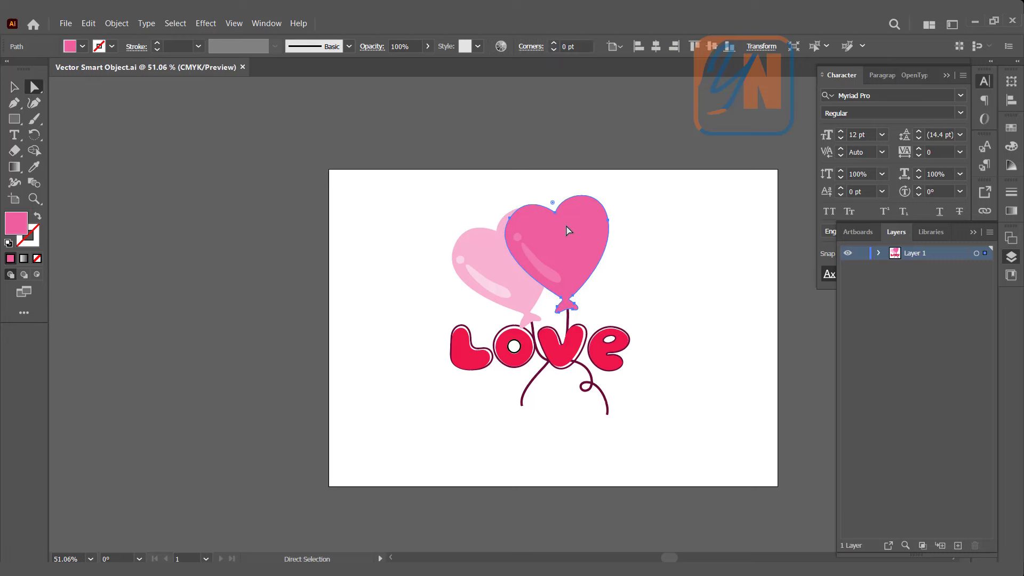
double_click(17, 227)
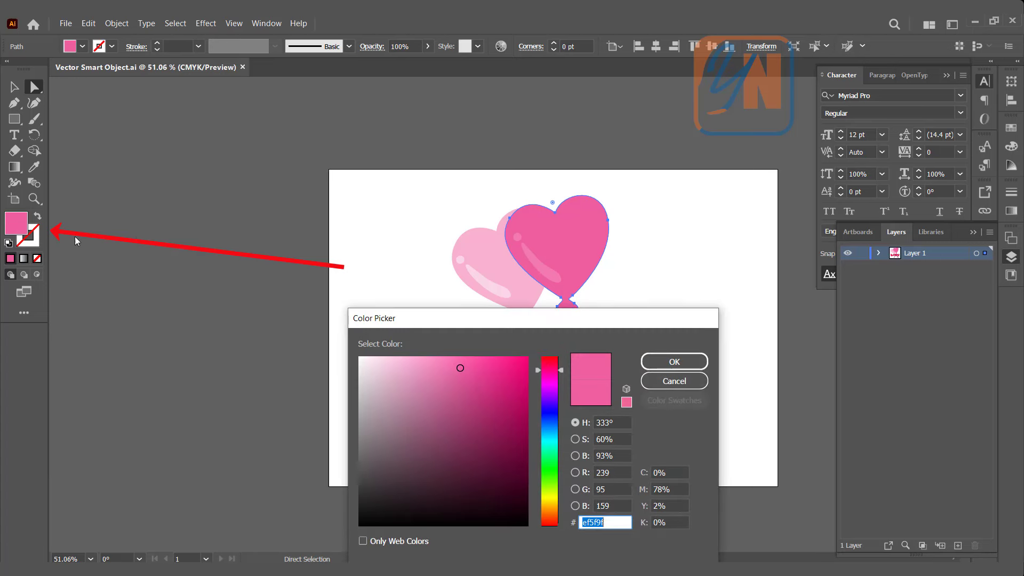
left_click(528, 363)
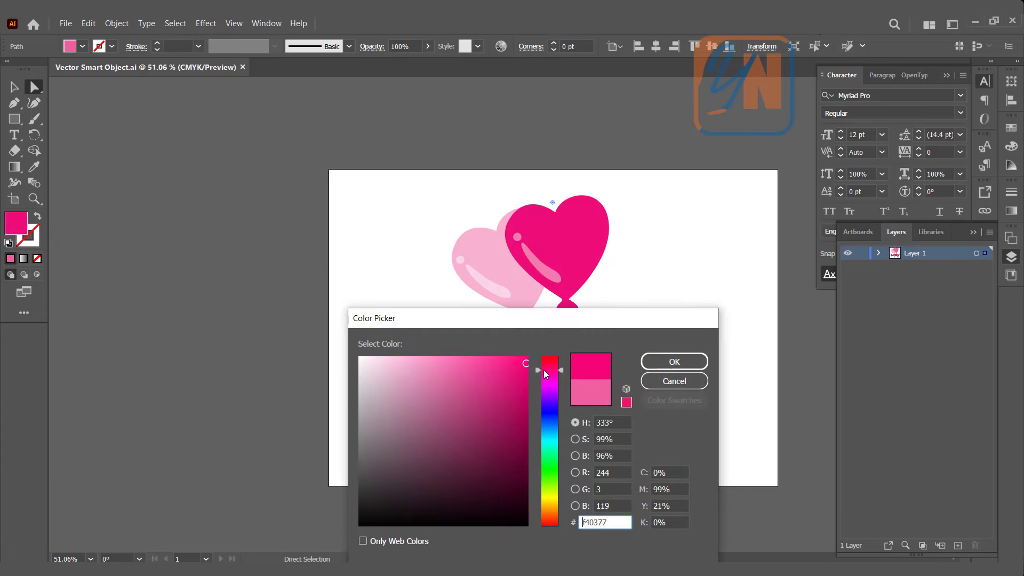
left_click_drag(543, 369, 546, 358)
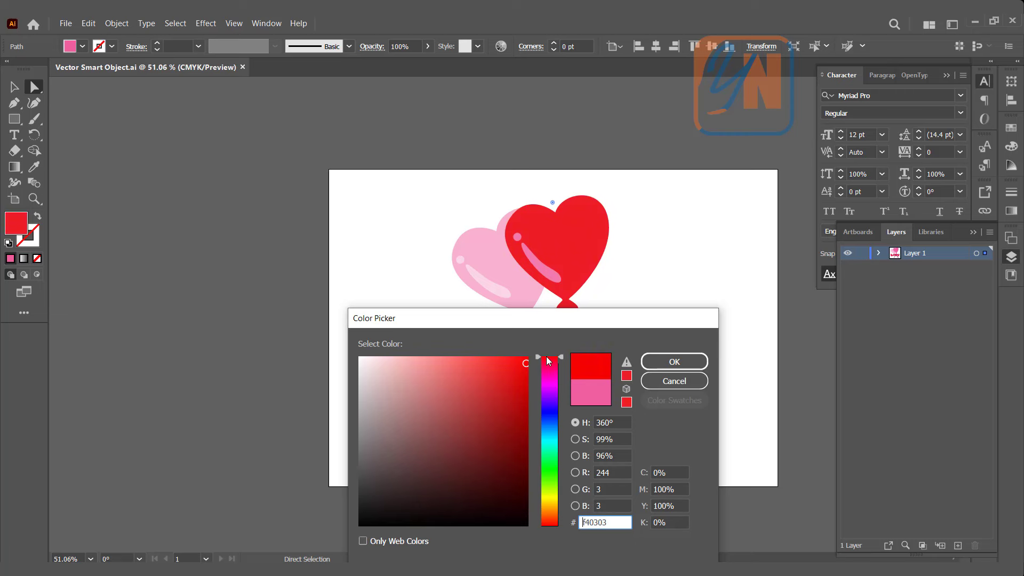
left_click(647, 360)
Recolor the front balloon's two highlight shapes to light red, #f98585
left_click(544, 276)
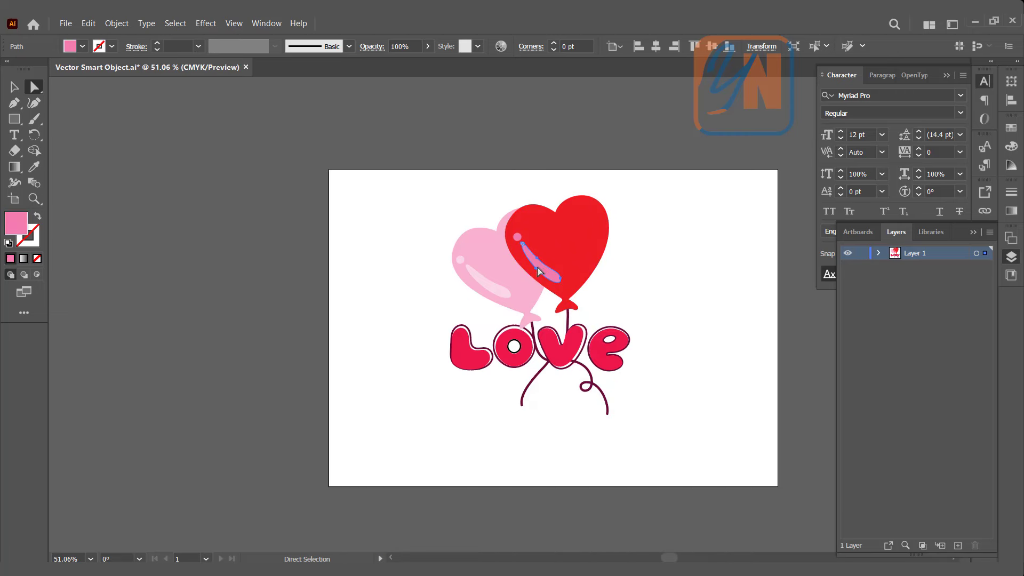
left_click_drag(521, 244, 516, 237)
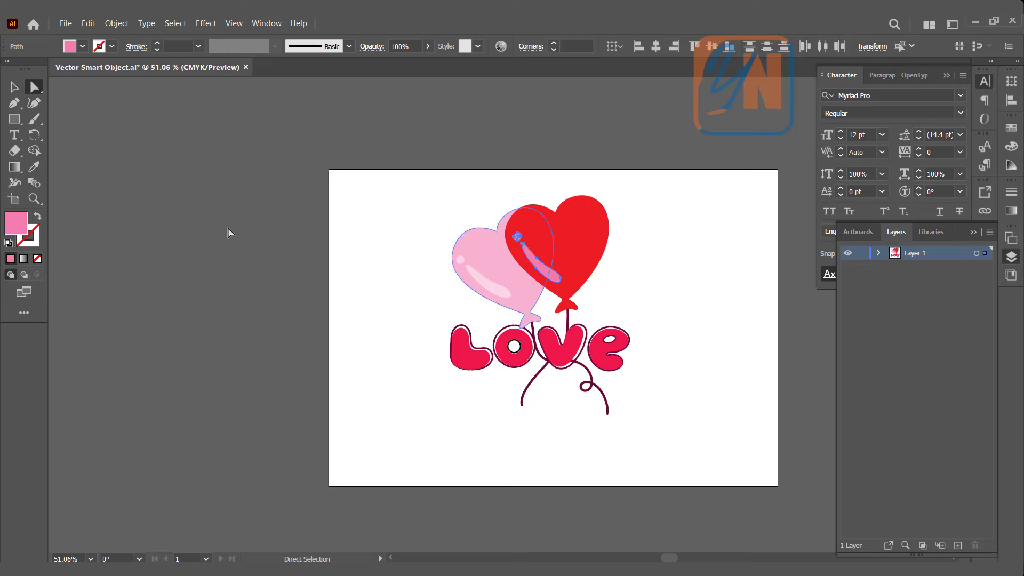
double_click(16, 223)
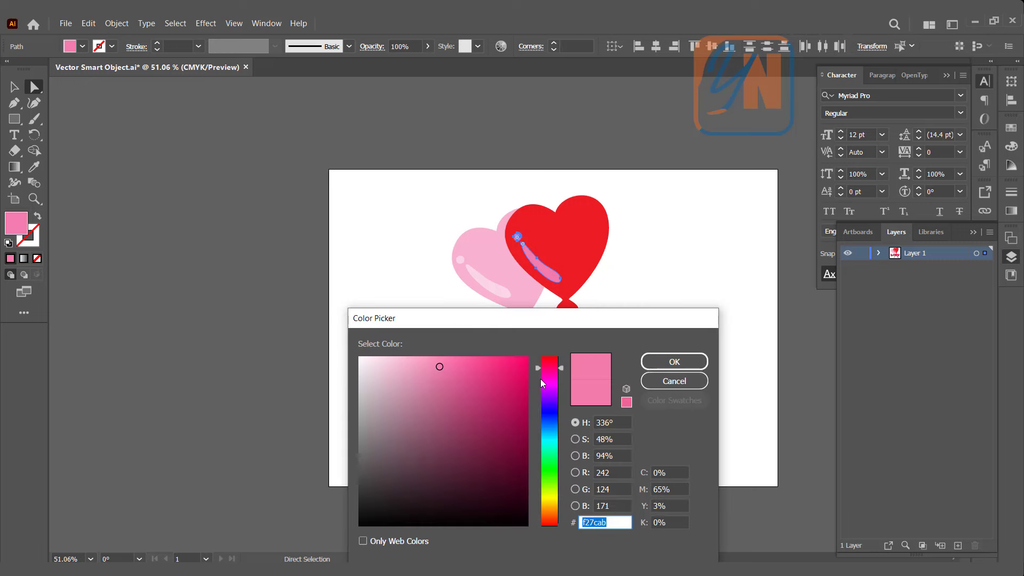
type("f98585")
left_click(643, 361)
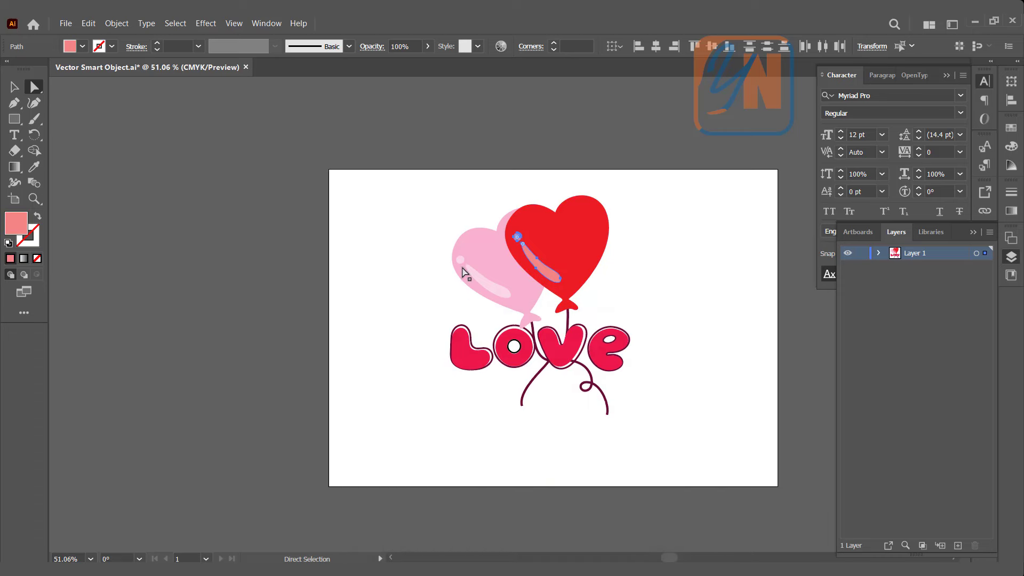
Shift the red fills of the LOVE letters slightly down and to the right, off their outlines
left_click(601, 356)
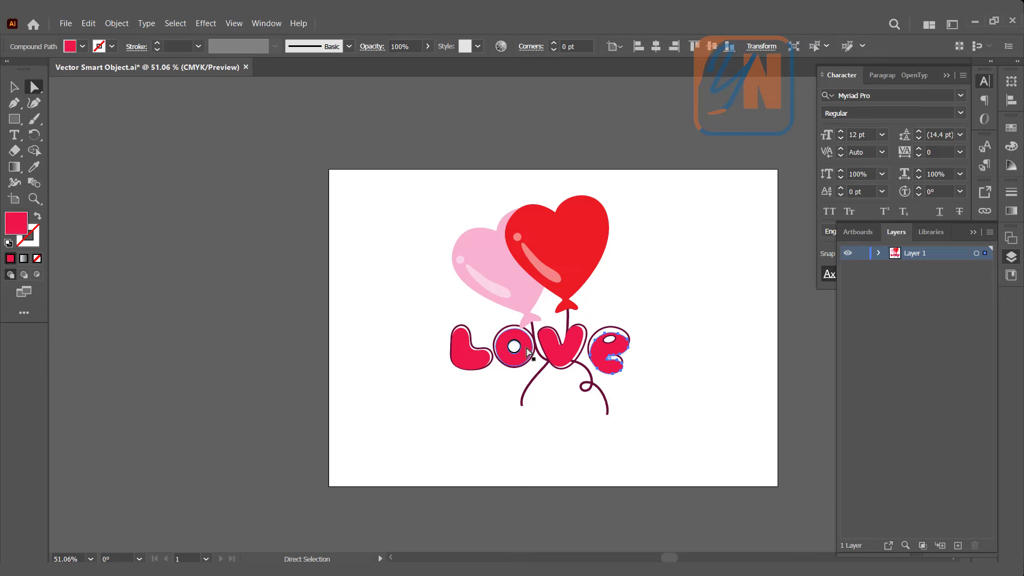
left_click(559, 350)
mouse_move(469, 360)
left_mouse_down()
mouse_move(476, 364)
mouse_move(459, 344)
left_mouse_up()
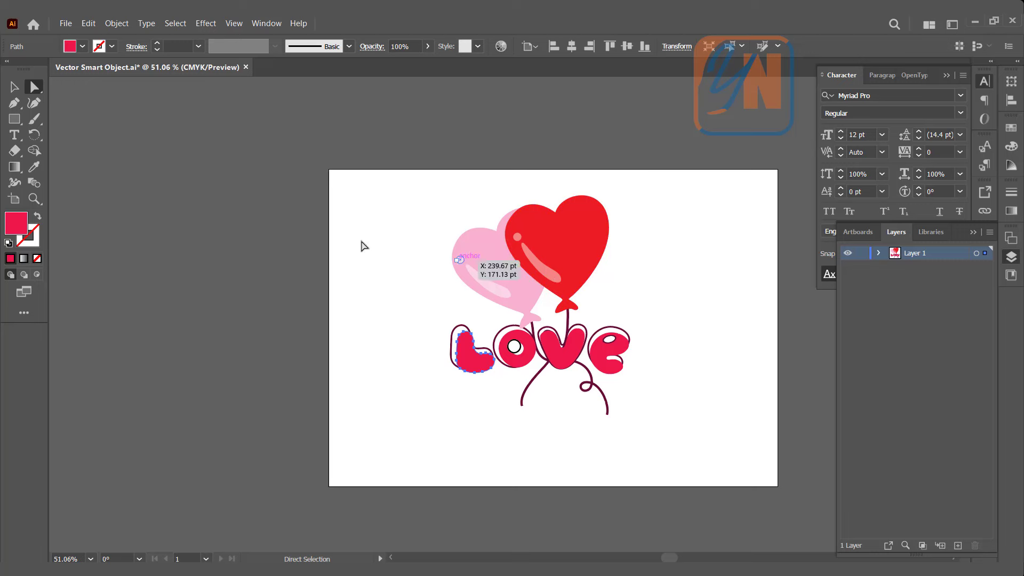
Save the edited smart object artwork and switch back to the Untitled-1 document in Photoshop
left_click(66, 24)
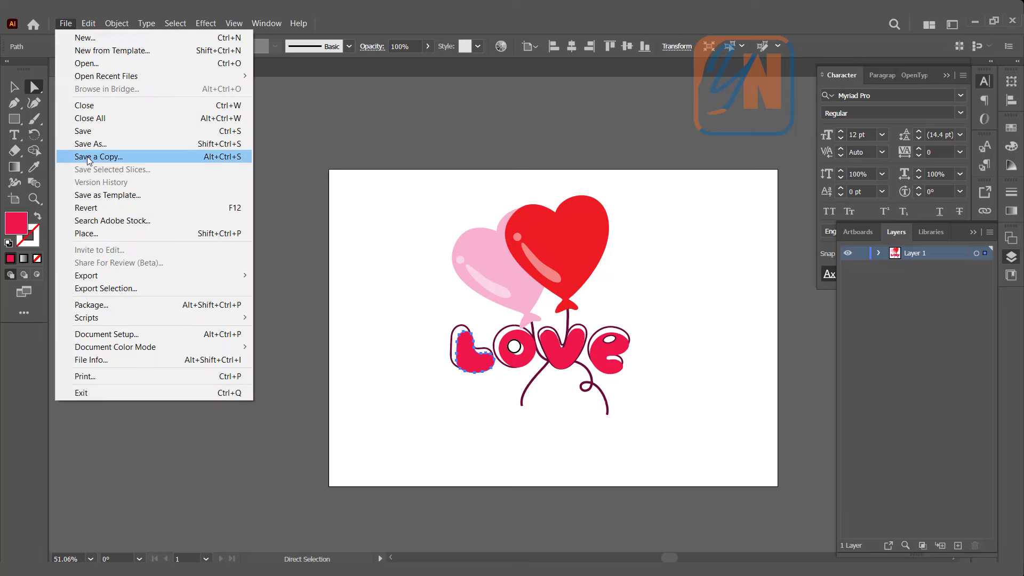
left_click(89, 130)
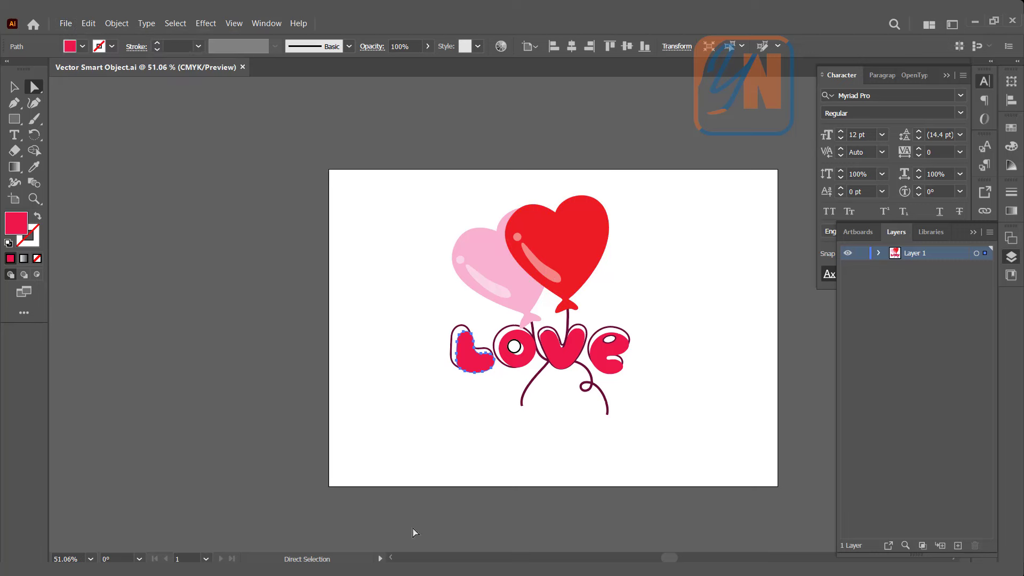
mouse_move(376, 571)
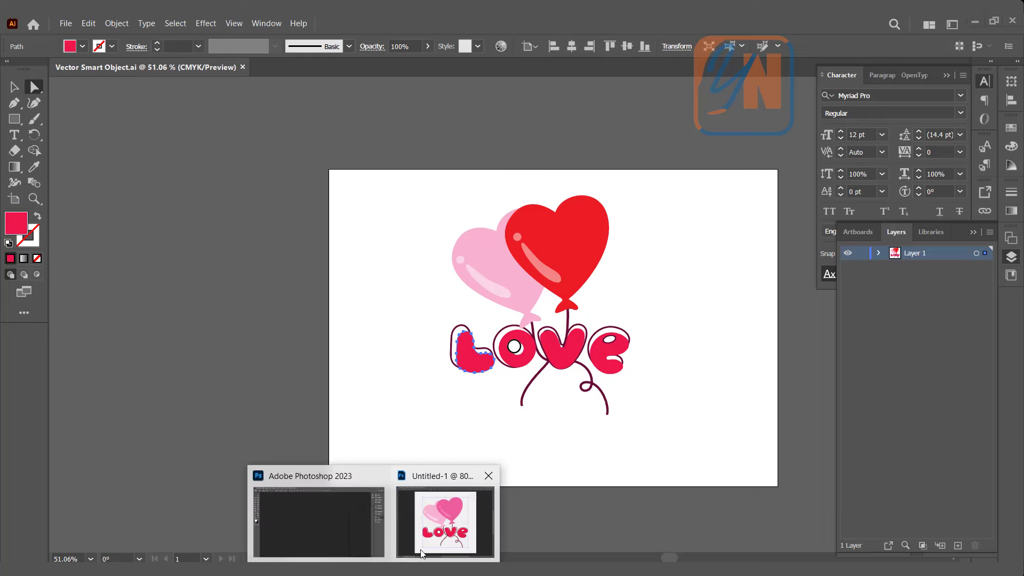
left_click(466, 530)
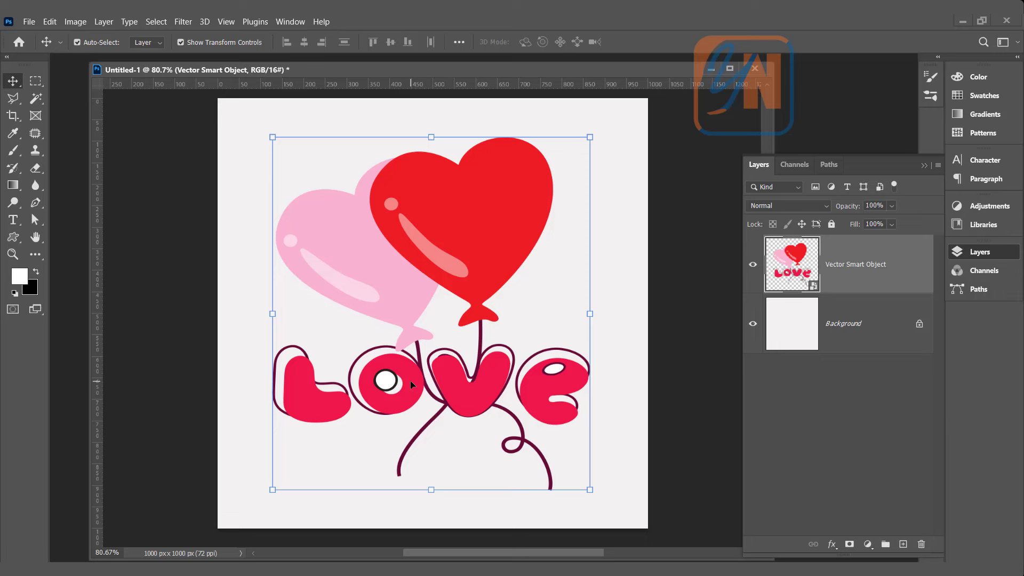
Delete the vector smart object layer, leaving only the background
key("a")
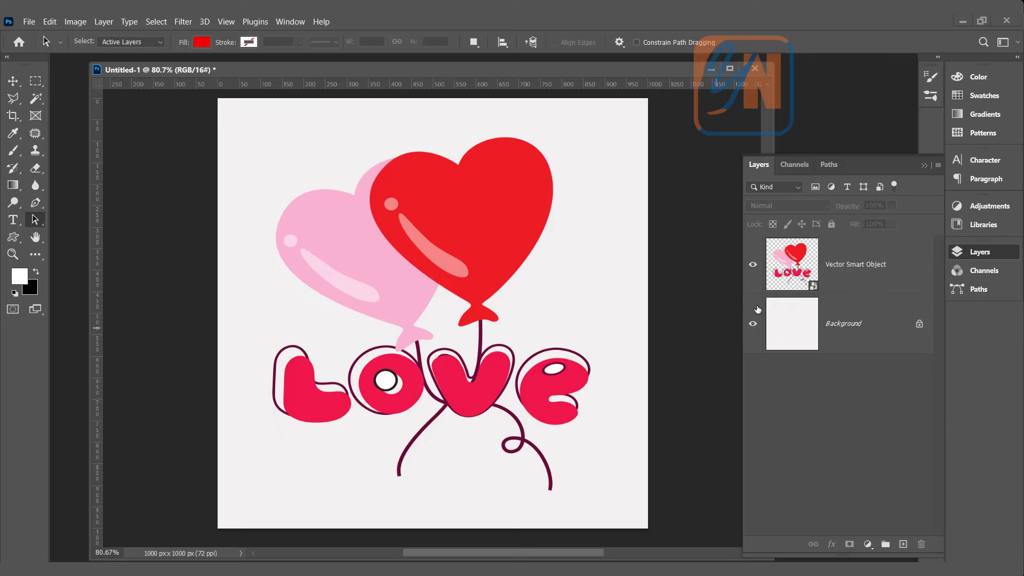
left_click_drag(879, 269, 921, 543)
Paste the copied artwork as a Path and show it in the list of paths
key("ctrl+v")
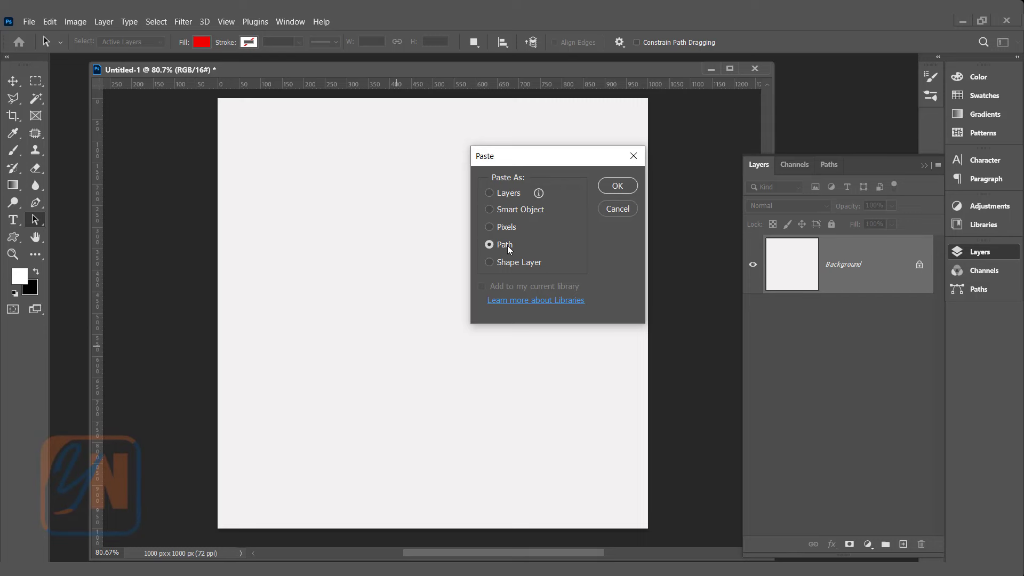
left_click(611, 187)
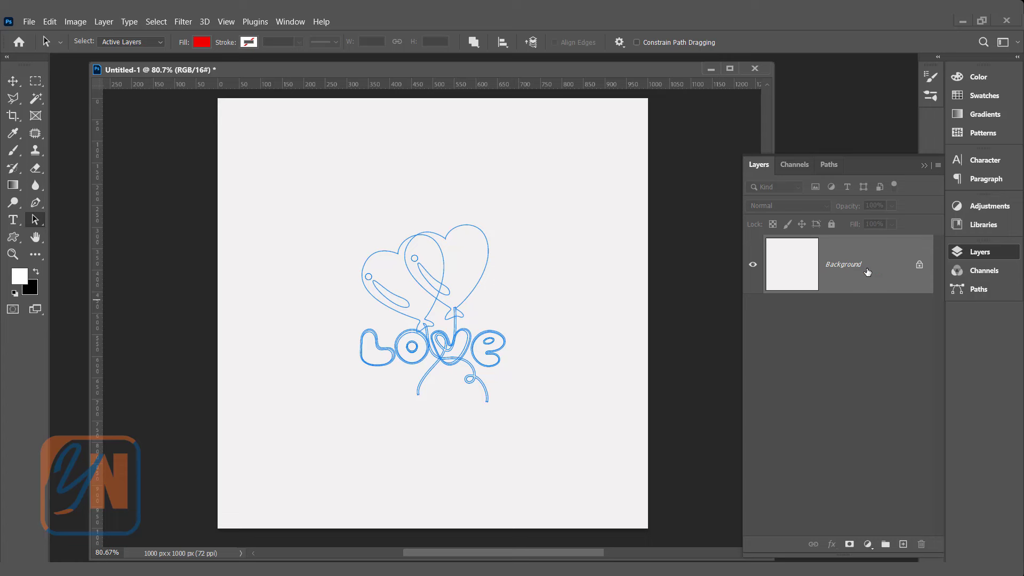
left_click(823, 165)
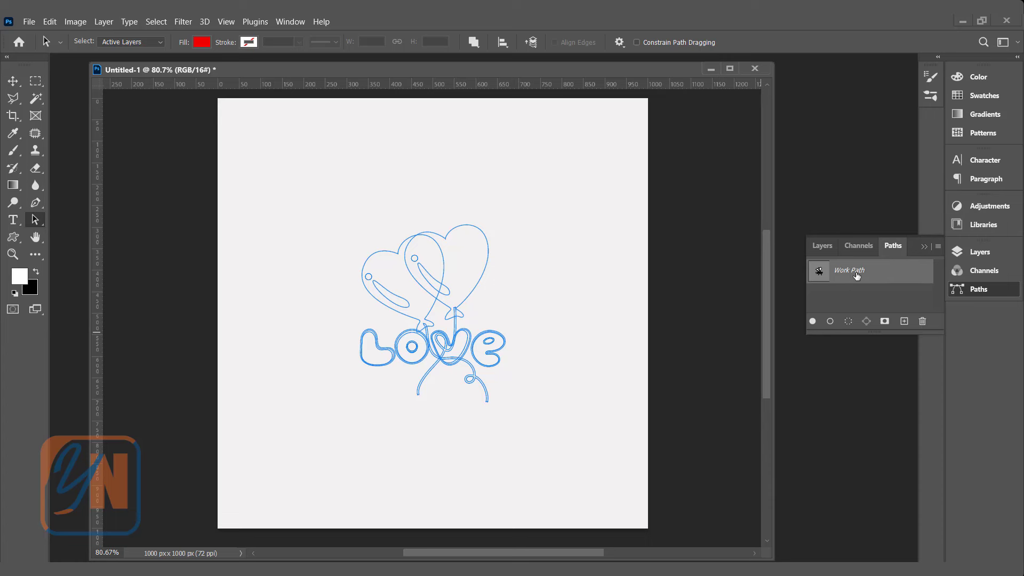
Select all parts of the pasted path with the Path Selection tool, and undo the path paste
right_click(30, 224)
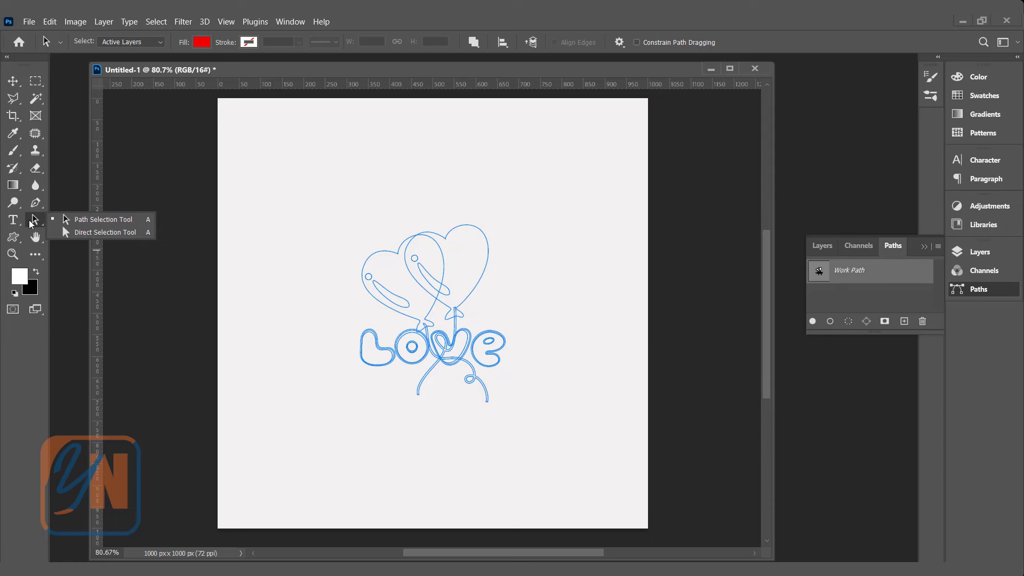
left_click(62, 224)
mouse_move(332, 215)
left_mouse_down()
mouse_move(427, 333)
mouse_move(525, 414)
left_mouse_up()
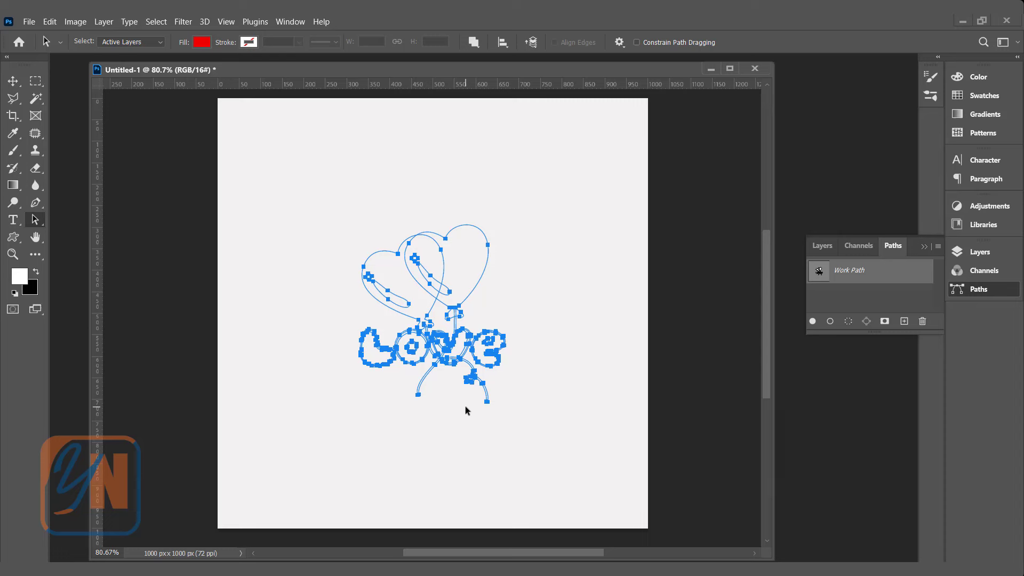
key("ctrl+z")
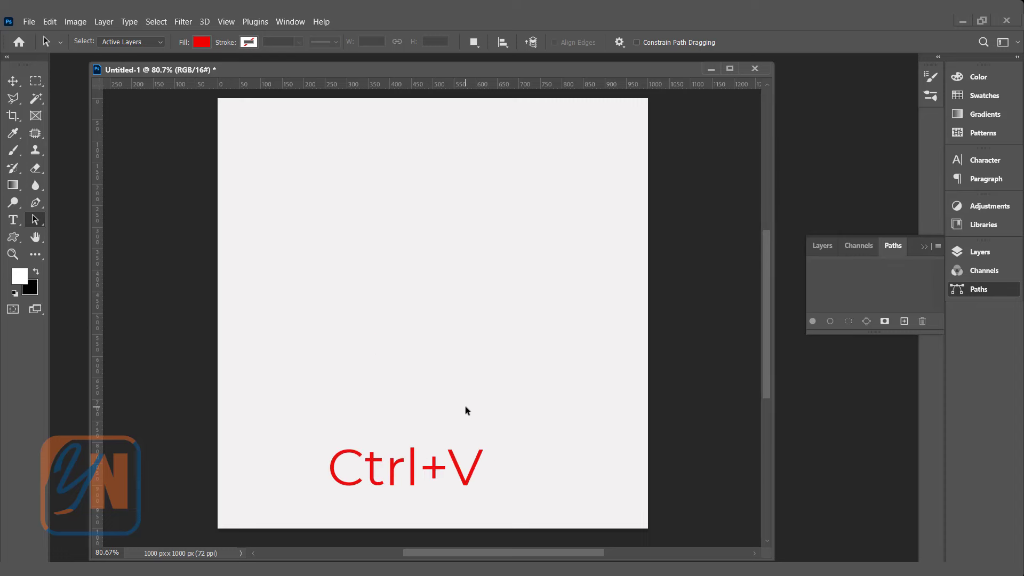
Paste the copied artwork as a Shape Layer and show it in the layer list
key("ctrl+v")
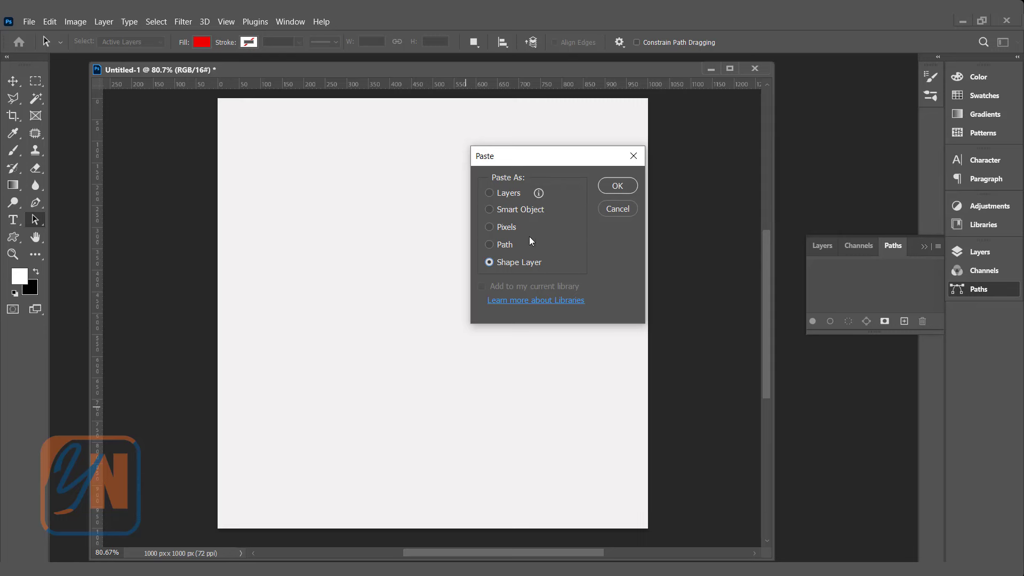
left_click(613, 188)
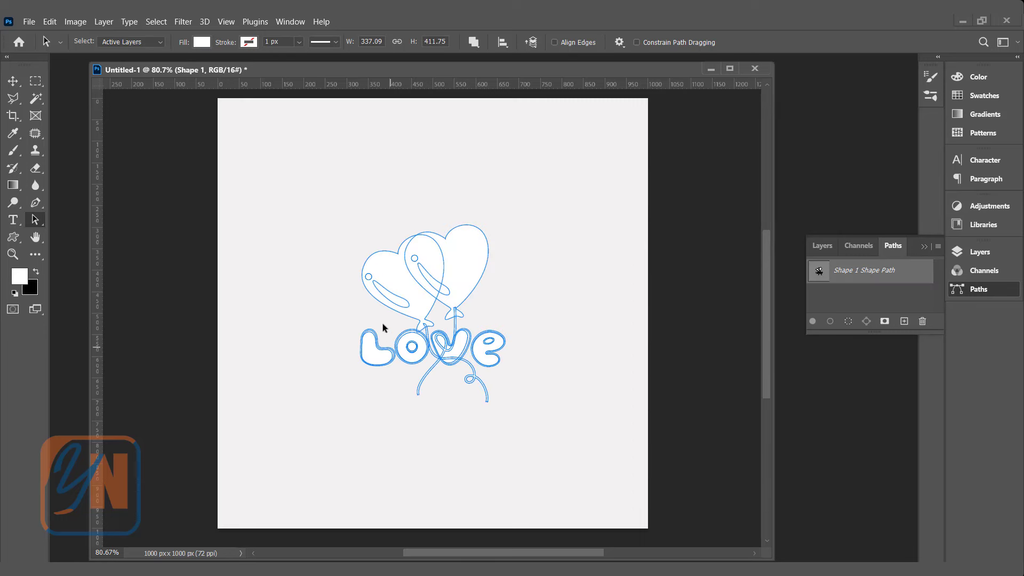
left_click(822, 248)
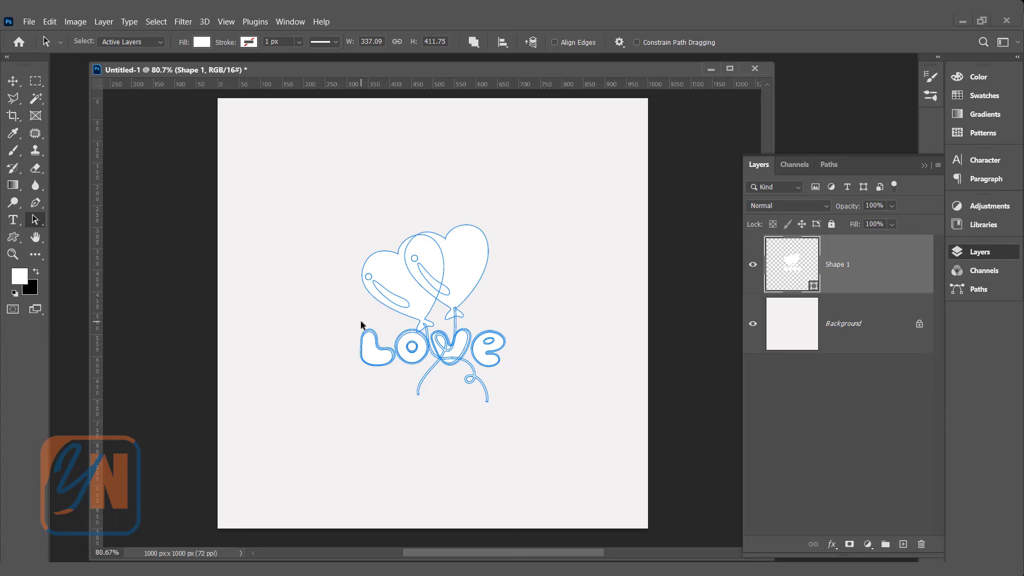
Bring up the paste options for the copied artwork once more
key("ctrl+v")
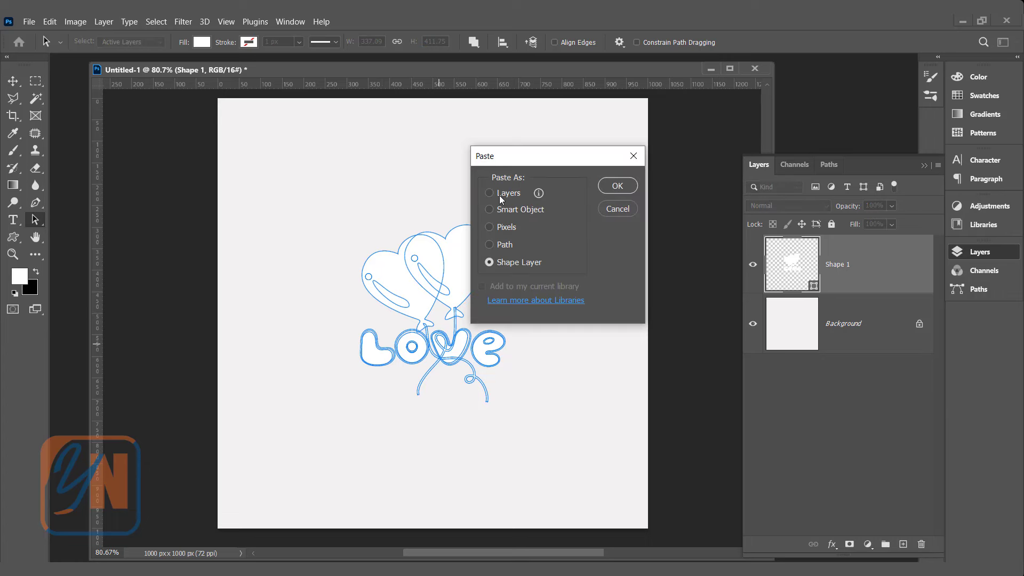